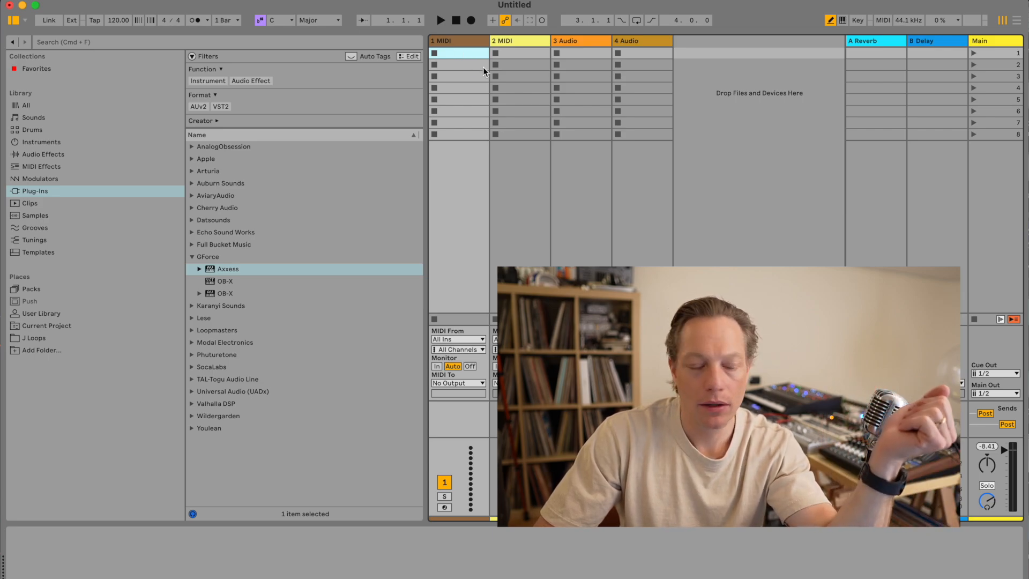
- Load the GForce Axxess synth onto the first MIDI track and choose the Axxess Reece patch from the Basses category
drag(240, 268, 467, 49)
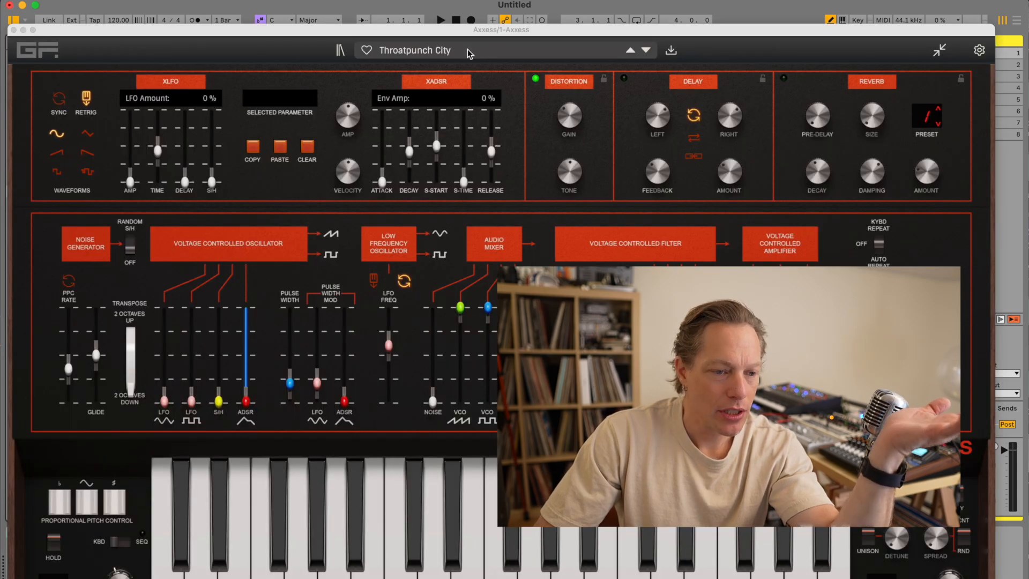
click(467, 50)
click(246, 247)
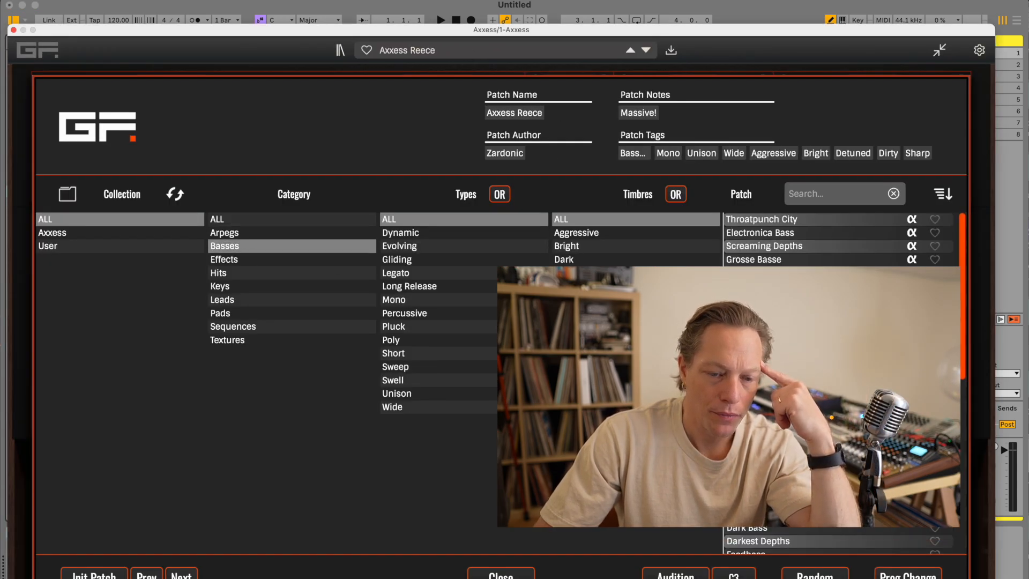
click(13, 30)
- Create a clip in the Axxess track's first slot, draw 1/16 D2 notes at 1, 1.1.4, 1.2.3, 1.3.3 and 1.4.2, and audition it
double_click(464, 52)
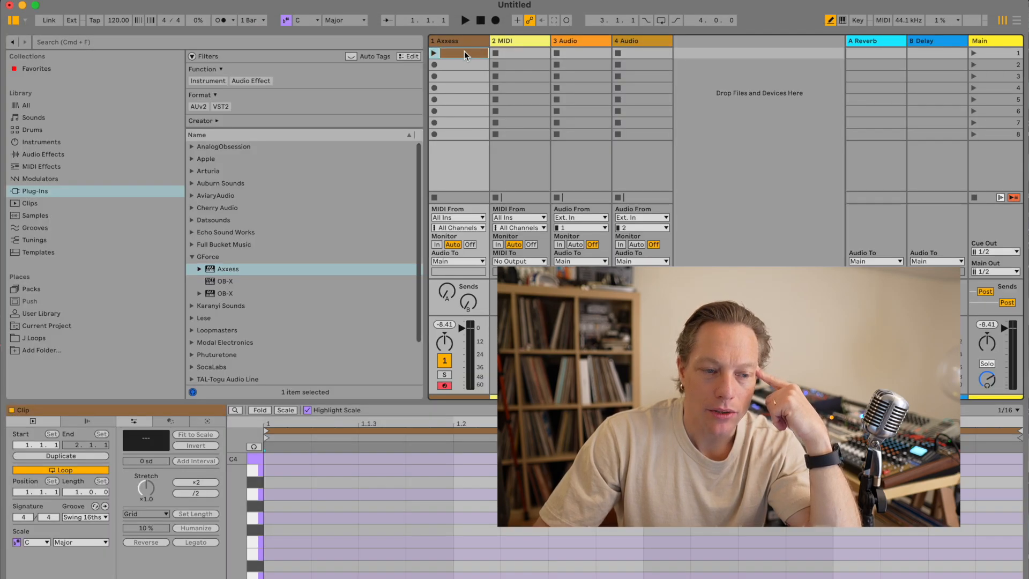
scroll(290, 569, down, 5)
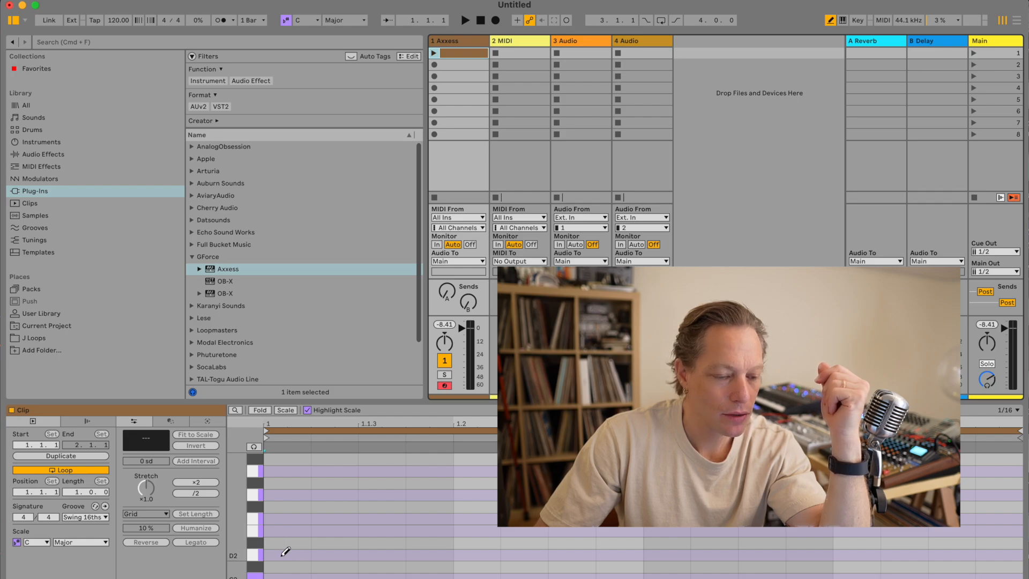
click(289, 554)
click(443, 563)
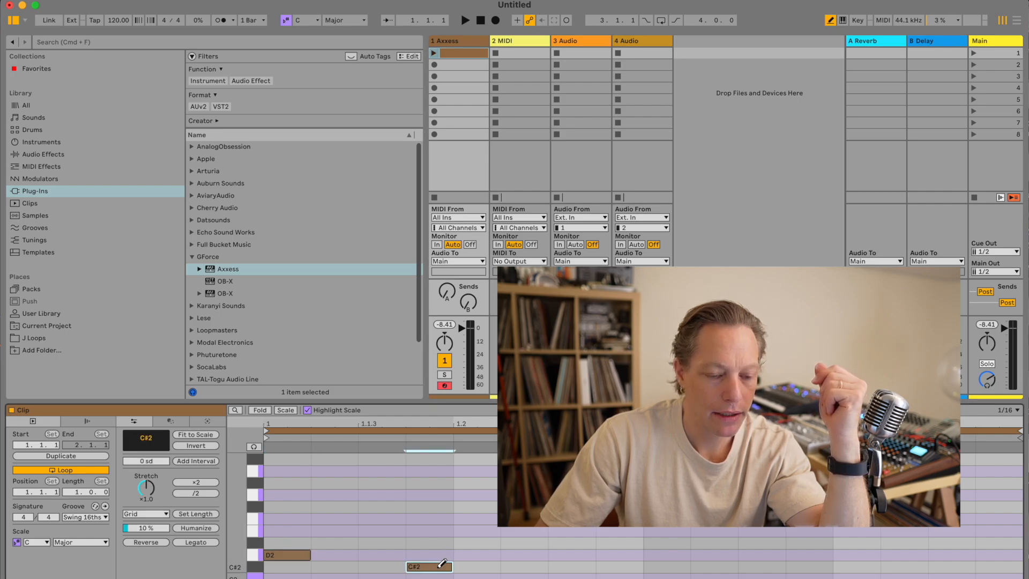
click(443, 565)
click(443, 554)
click(621, 566)
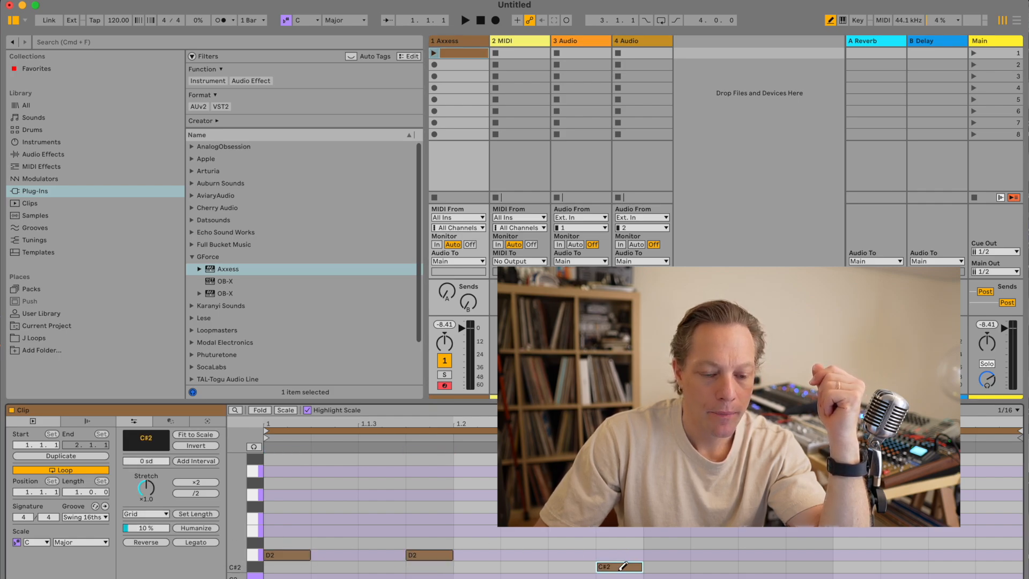
click(760, 555)
click(906, 555)
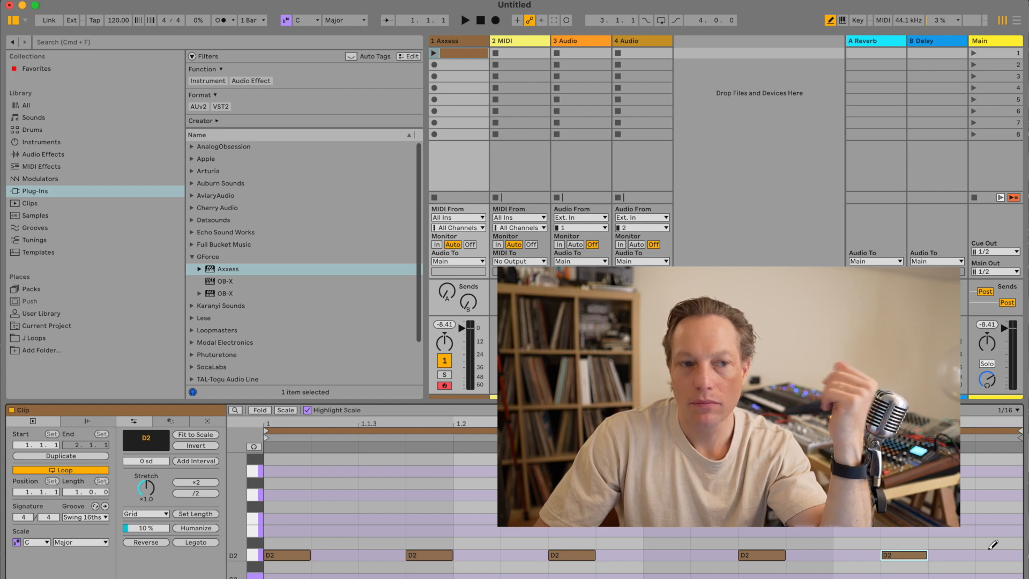
click(433, 53)
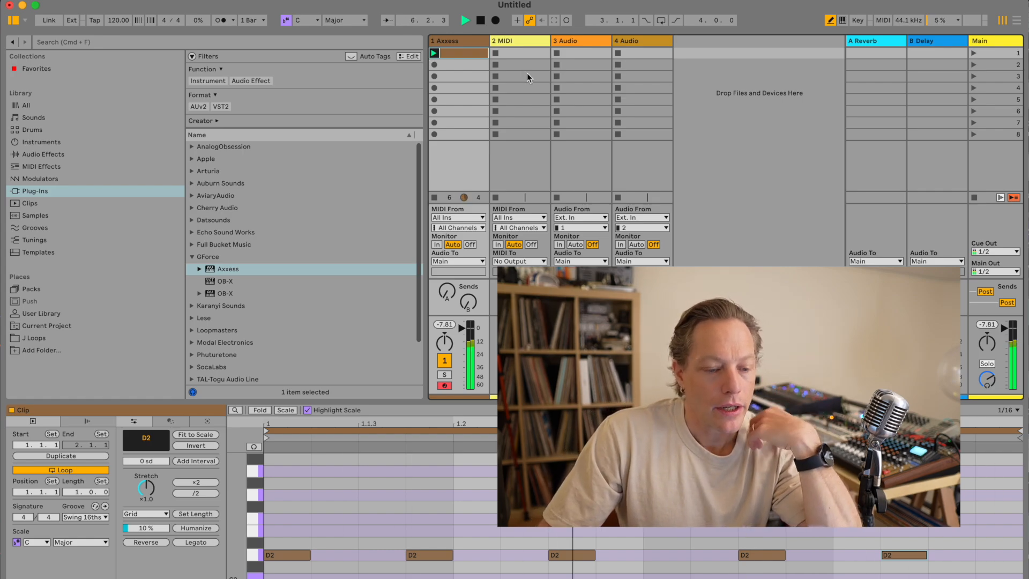
click(480, 21)
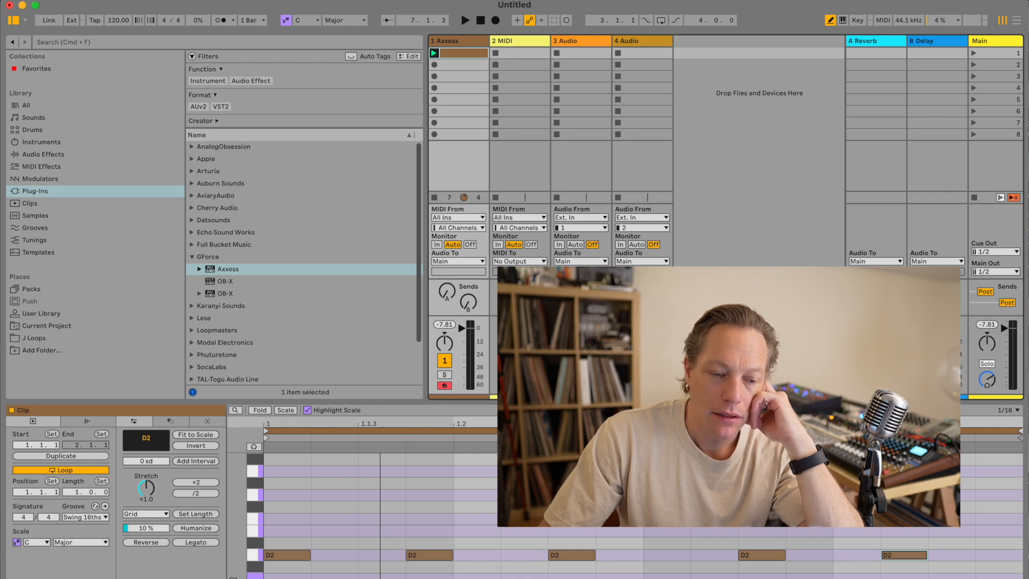
- Enlarge the clip editor, try G2 instead of D2 for the third note, and audition the pattern
drag(728, 402, 729, 156)
scroll(729, 375, up, 4)
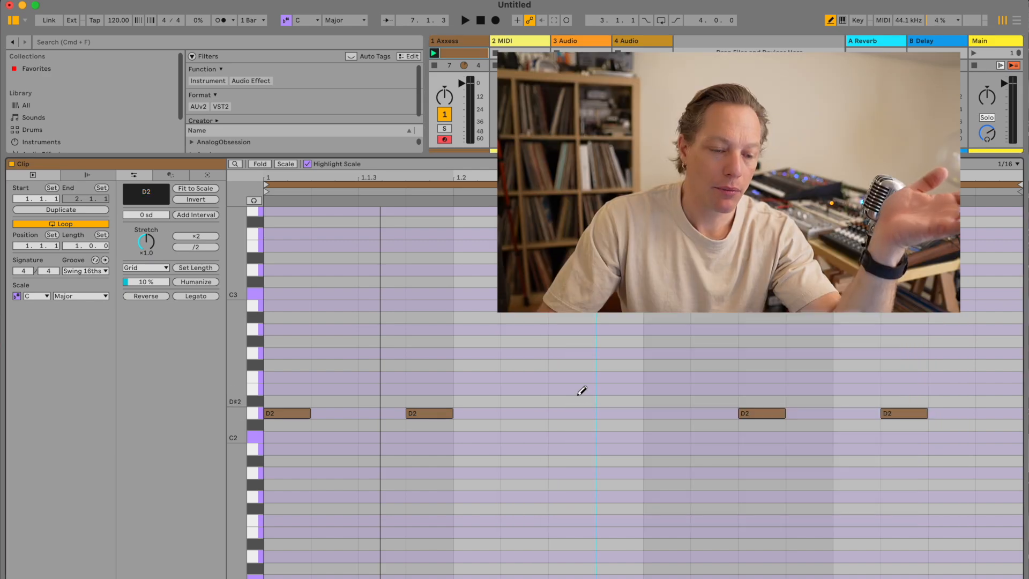
click(571, 354)
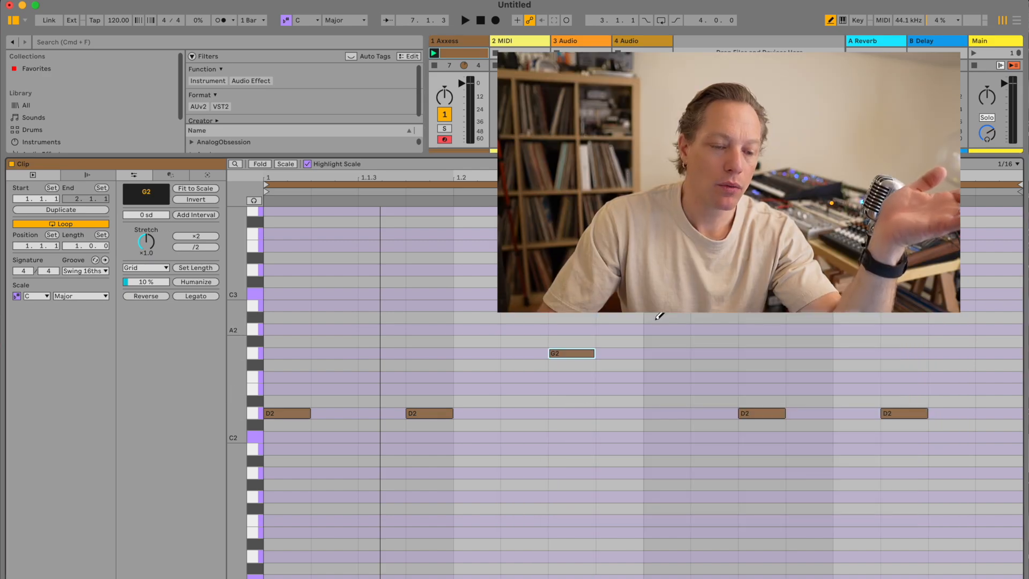
click(434, 53)
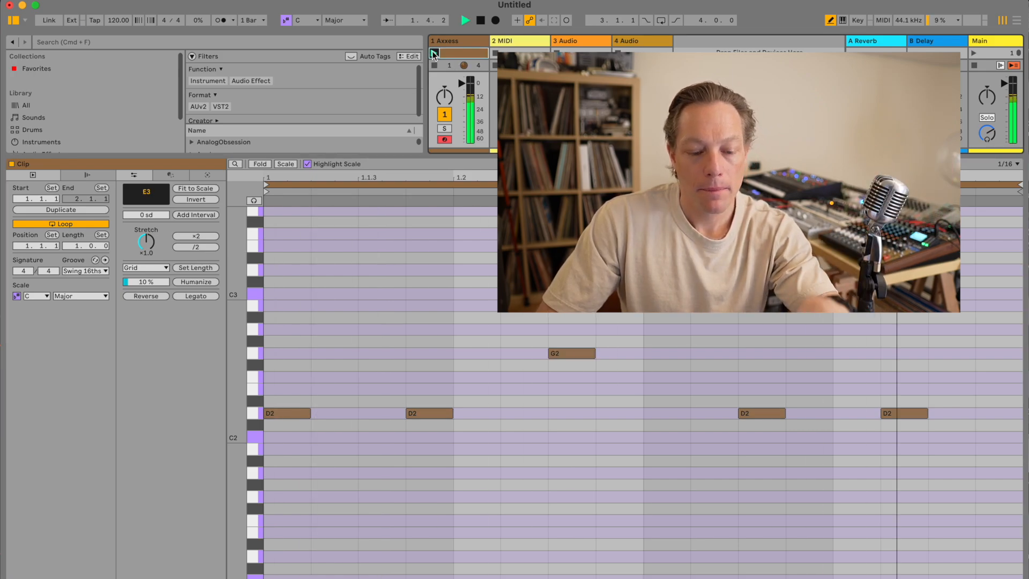
key(space)
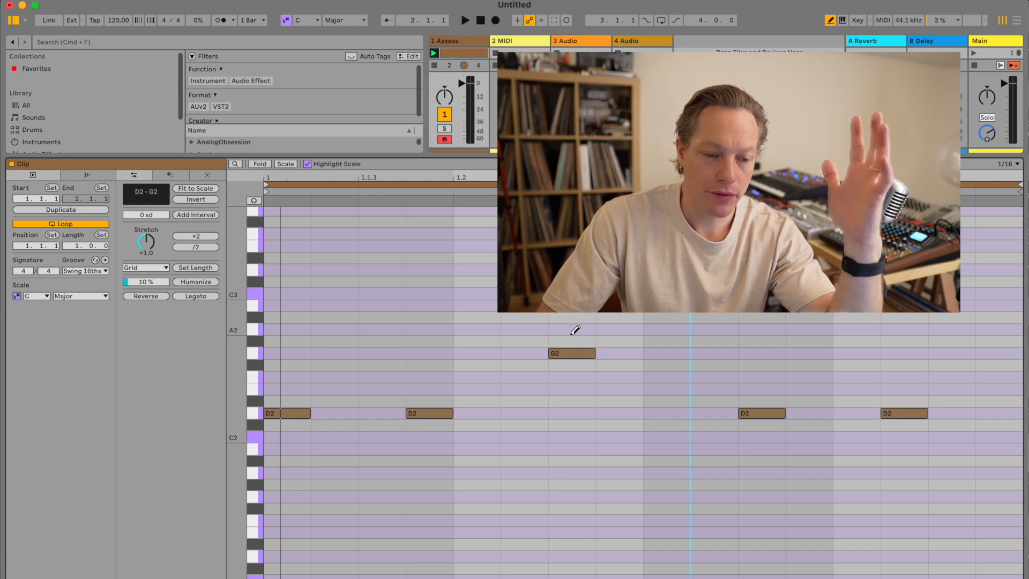
- Replace the G2 note with D2 at 1.2.3 and reduce the clip editor's height
click(585, 353)
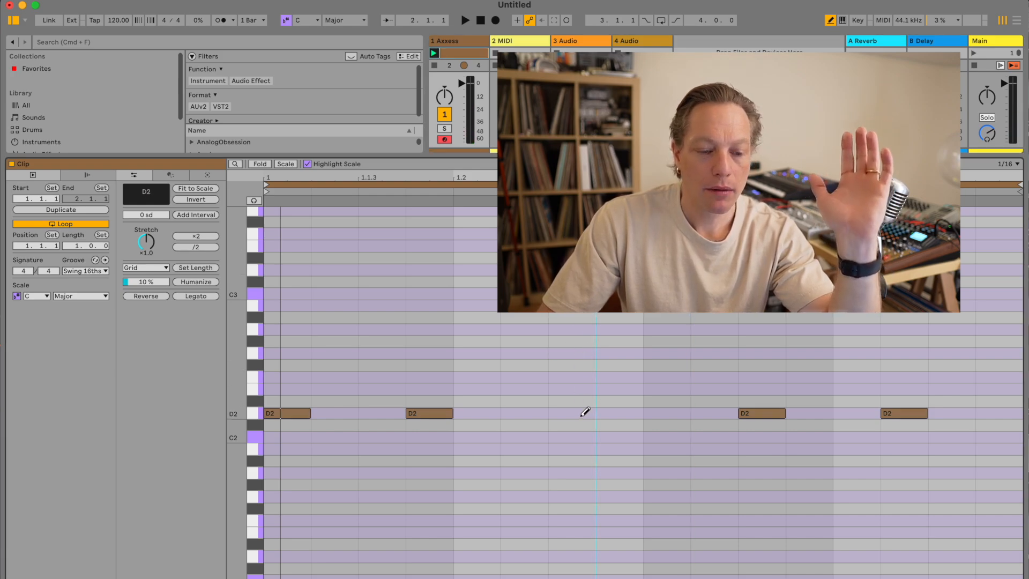
click(585, 413)
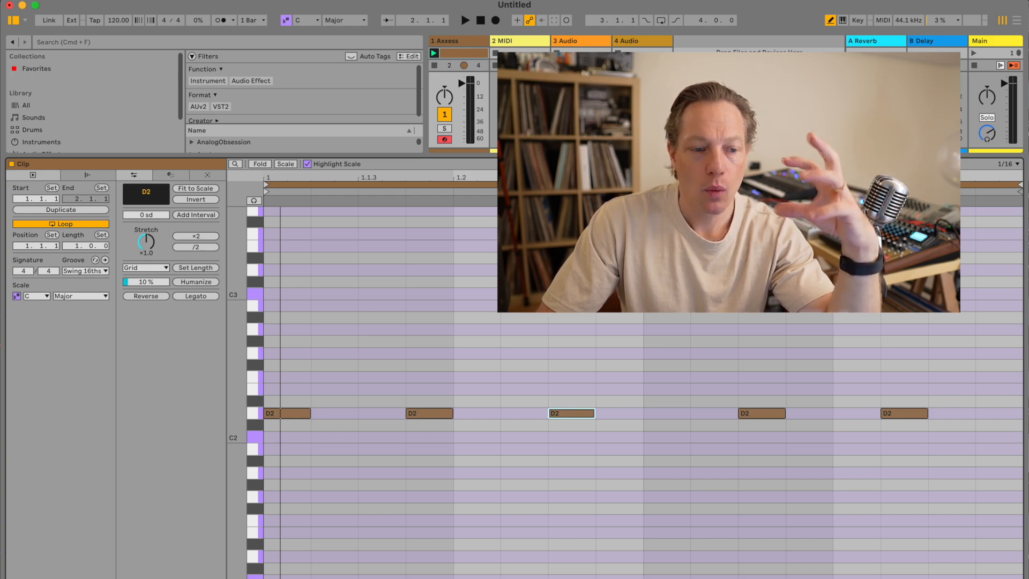
drag(697, 156, 696, 350)
- Play the pattern and reopen the Axxess plug-in window, showing its synth controls instead of the patch browser
click(468, 20)
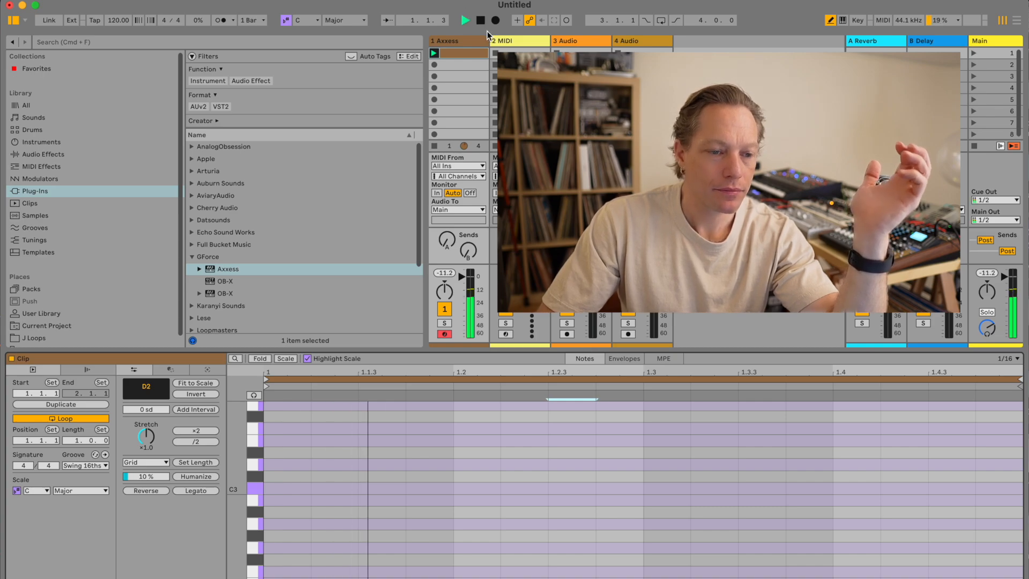
key(ctrl+Up)
click(436, 210)
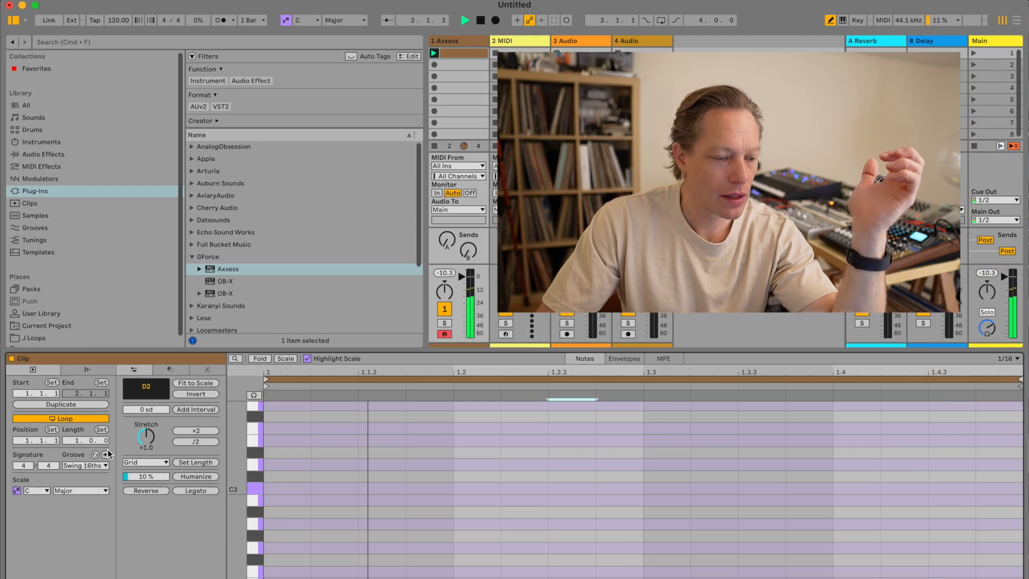
click(464, 42)
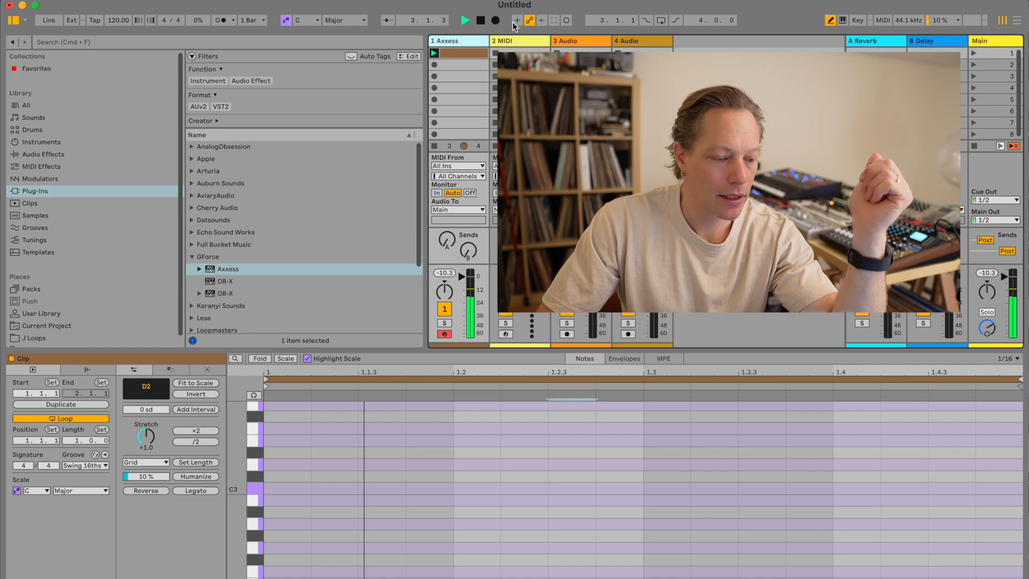
double_click(453, 41)
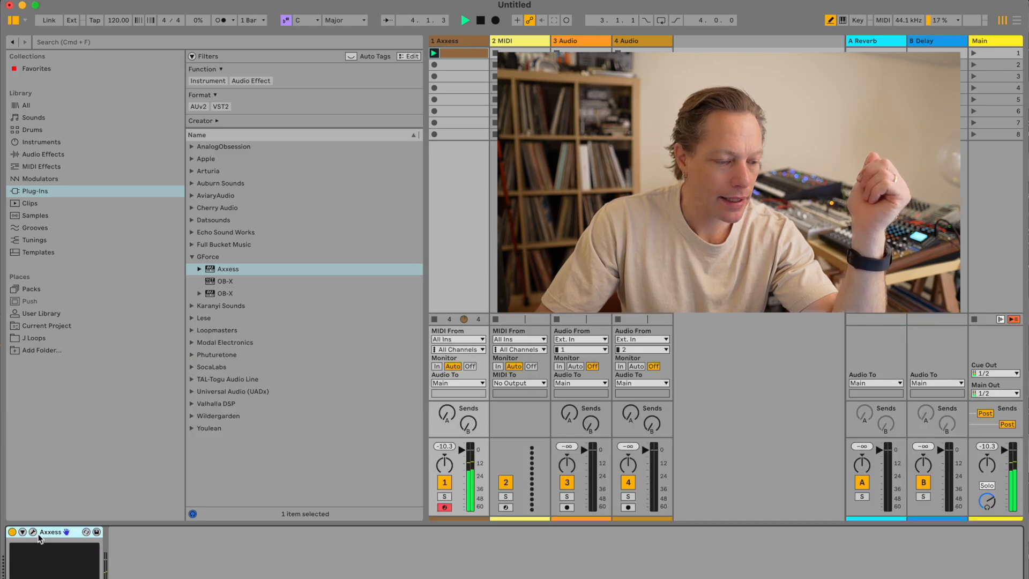
key(super+alt+p)
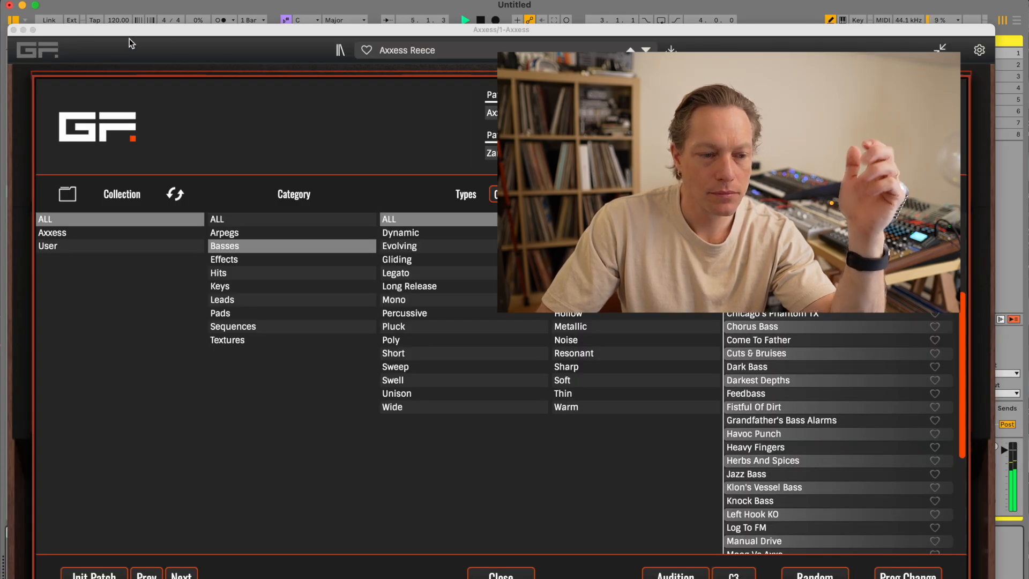
click(340, 50)
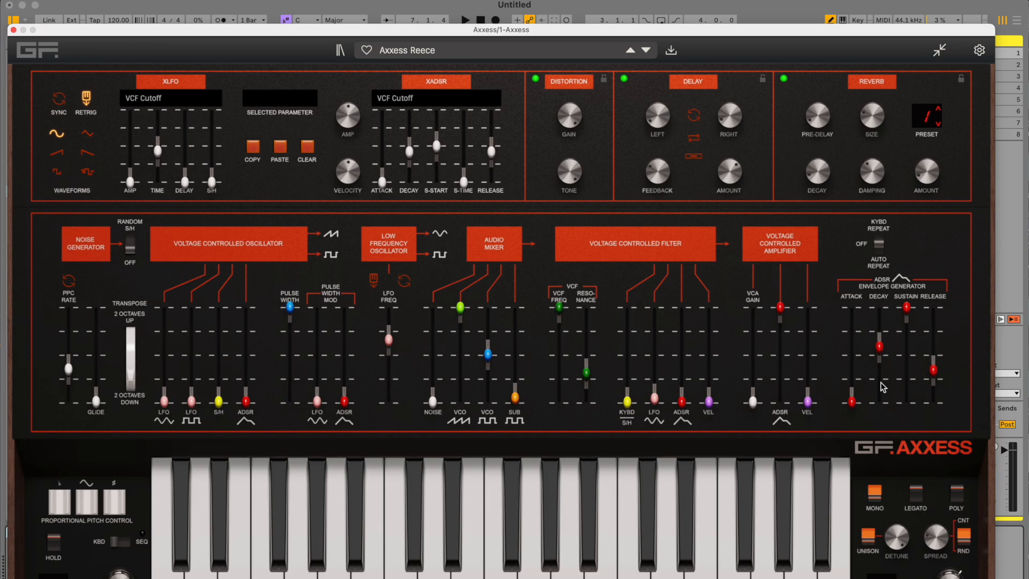
- Adjust the ADSR envelope release in Axxess to about 0.1445 s while auditioning the pattern
click(853, 405)
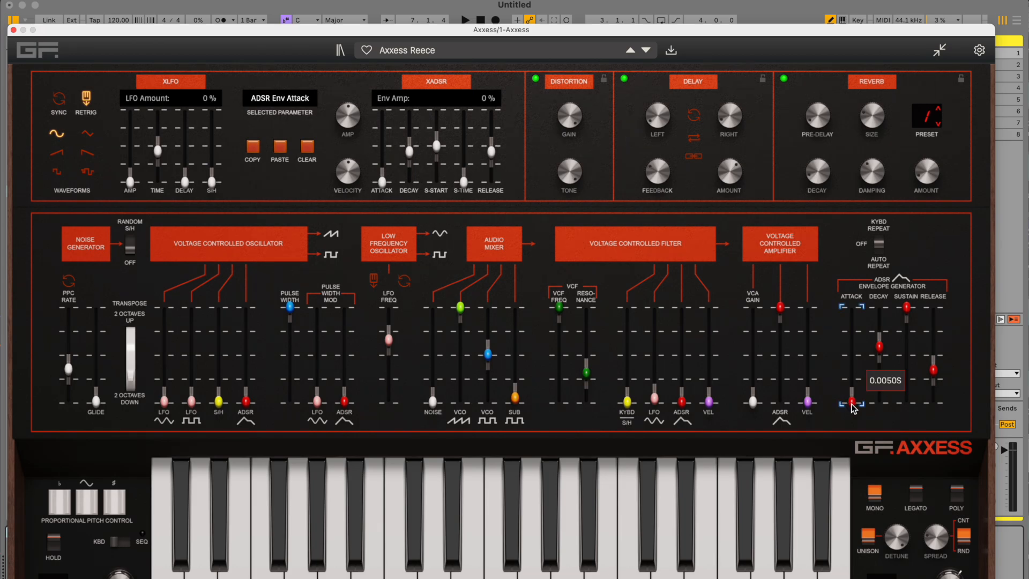
click(933, 372)
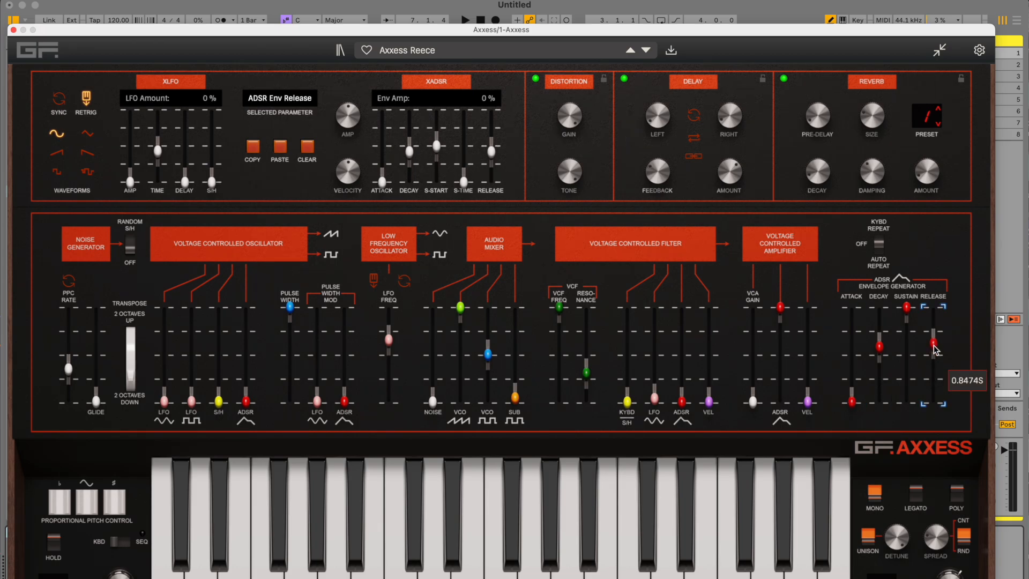
drag(933, 349, 934, 377)
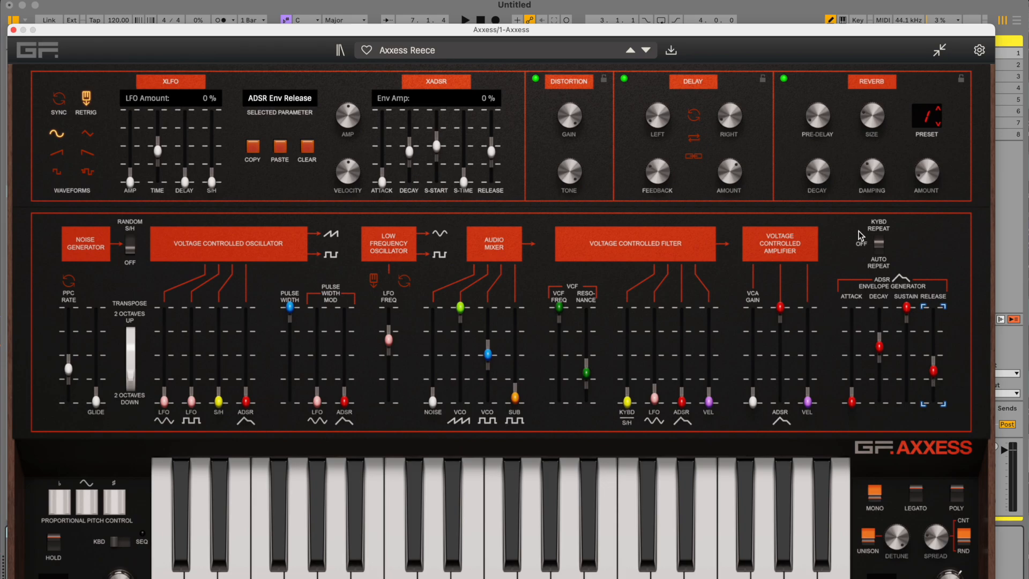
click(465, 20)
mouse_move(932, 378)
mouse_down()
mouse_move(935, 322)
mouse_move(934, 365)
mouse_up()
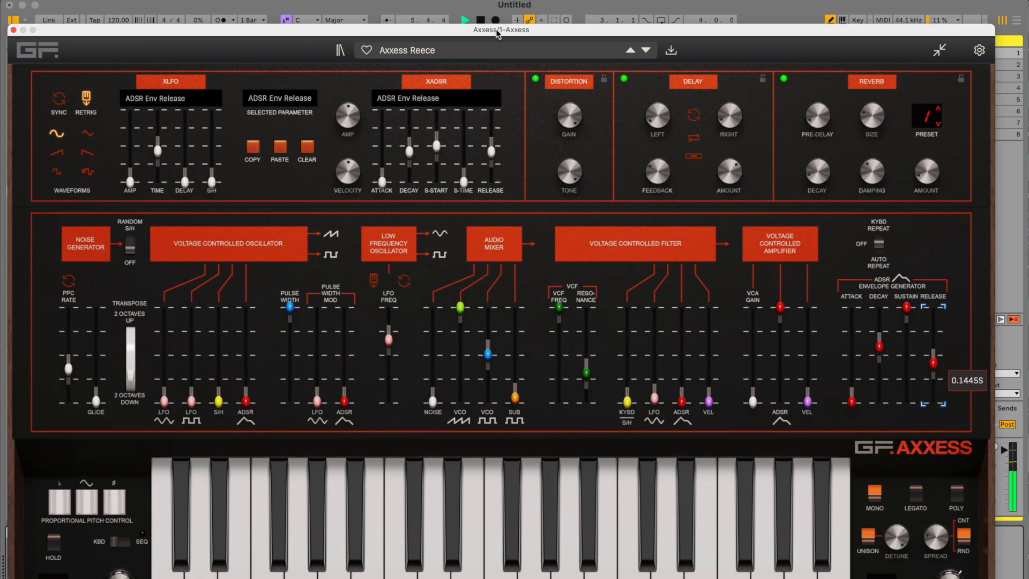
click(481, 23)
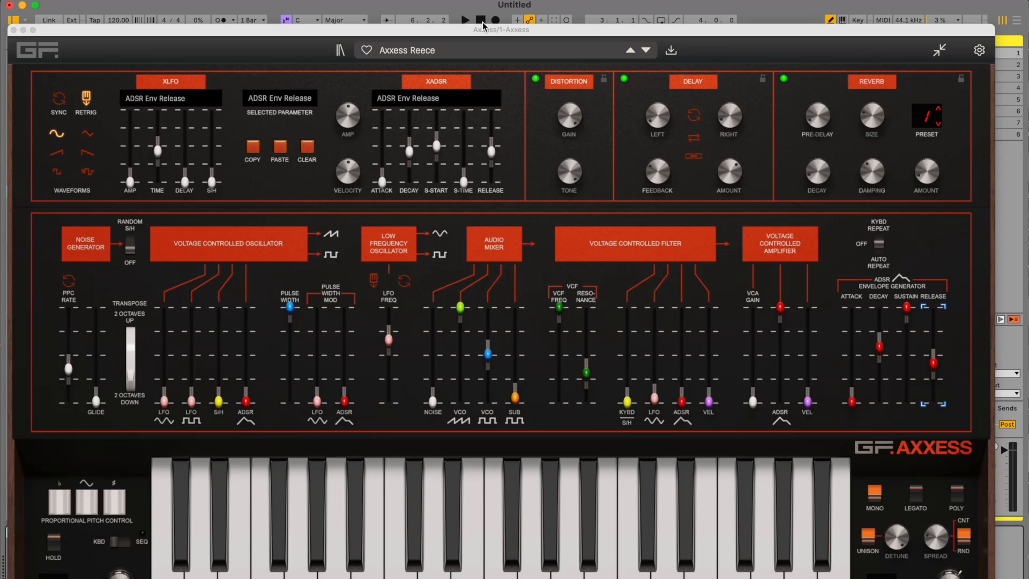
- Move the Axxess window clear of the transport and record about two bars of the playing clip into the Arrangement
drag(510, 35, 519, 202)
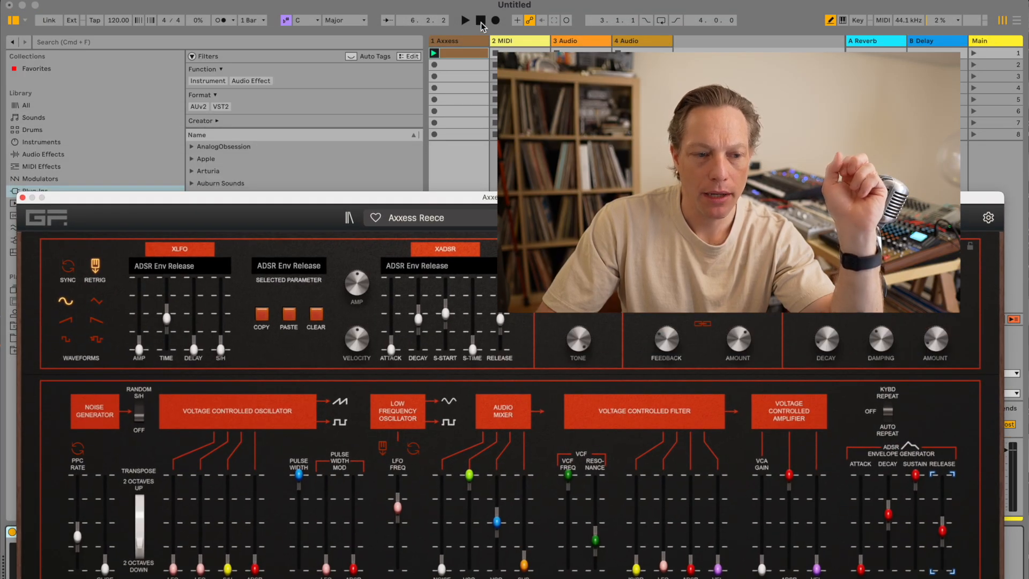
click(495, 20)
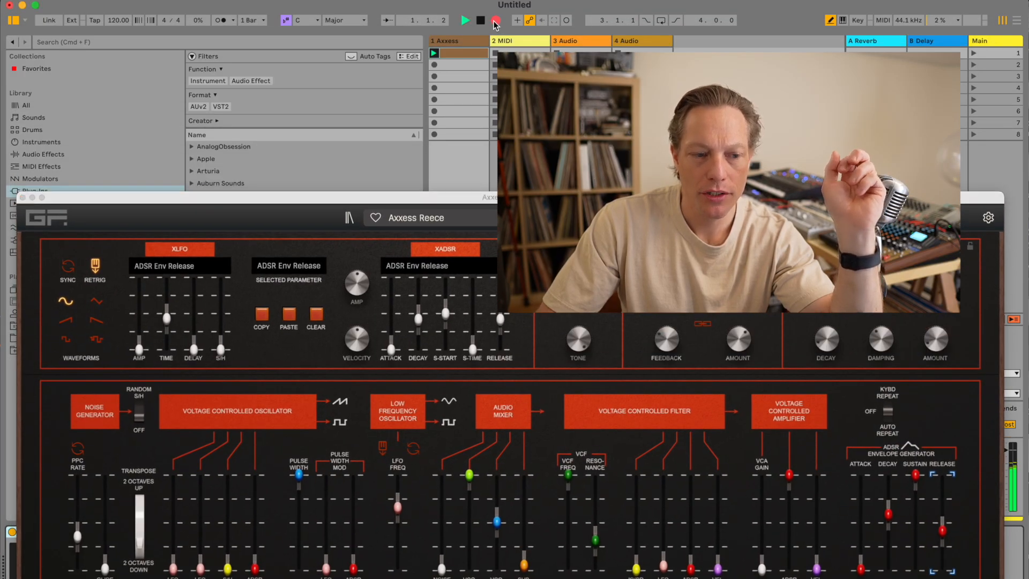
click(1017, 23)
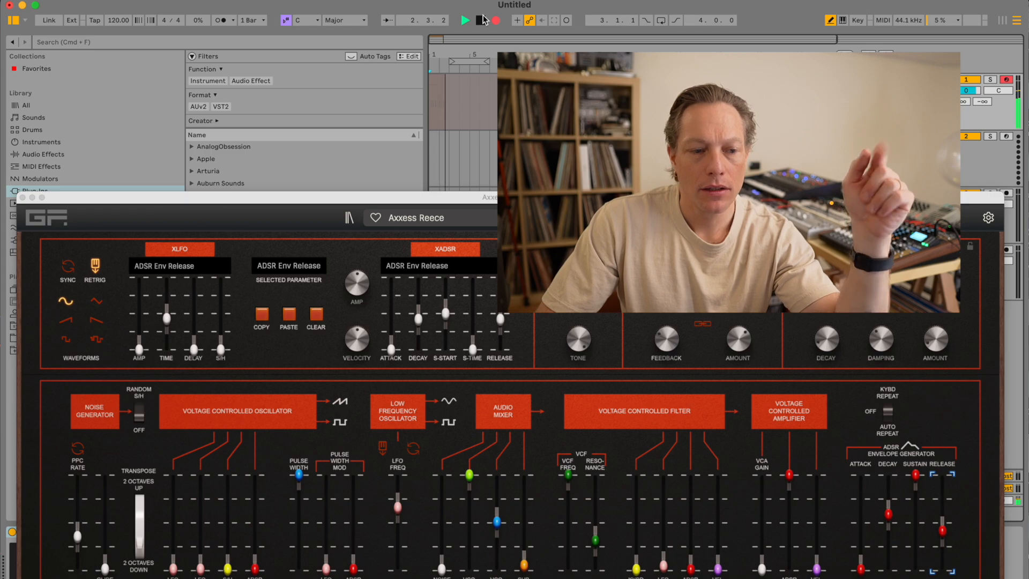
key(space)
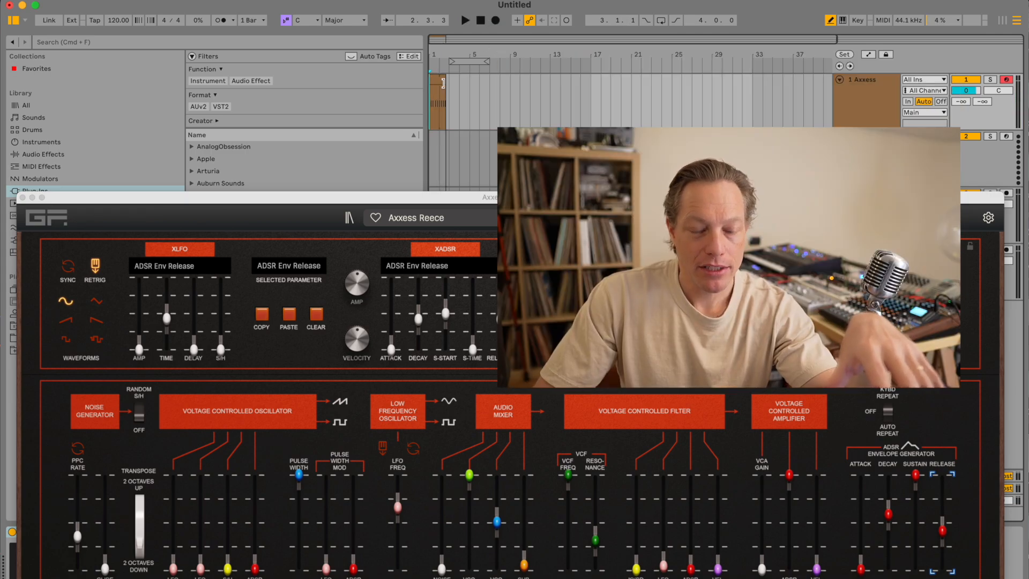
- Extend the recorded Axxess clip to bar 33 and set the loop region to 32 bars starting at 1.1.1
drag(443, 81, 753, 73)
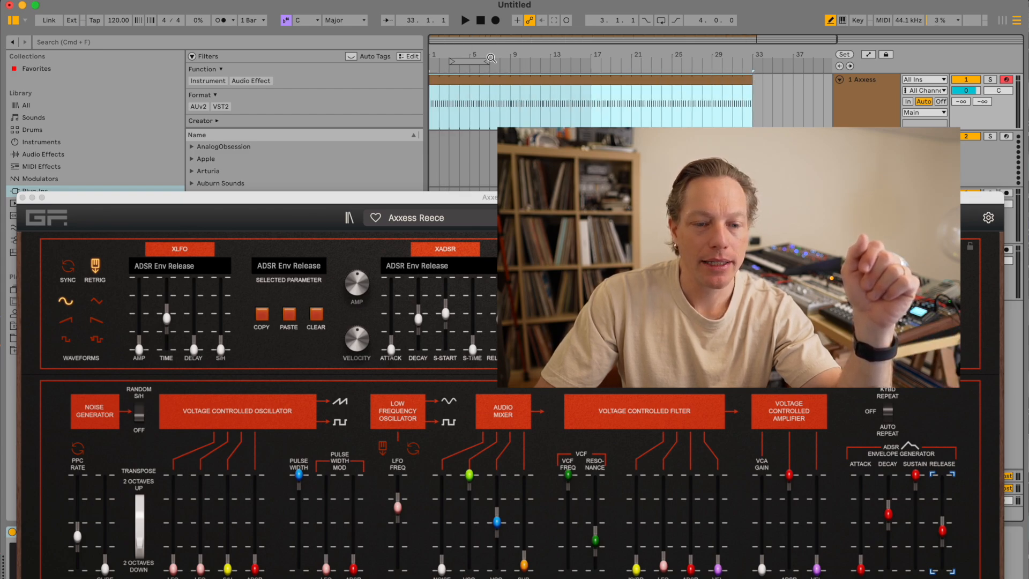
drag(451, 61, 748, 44)
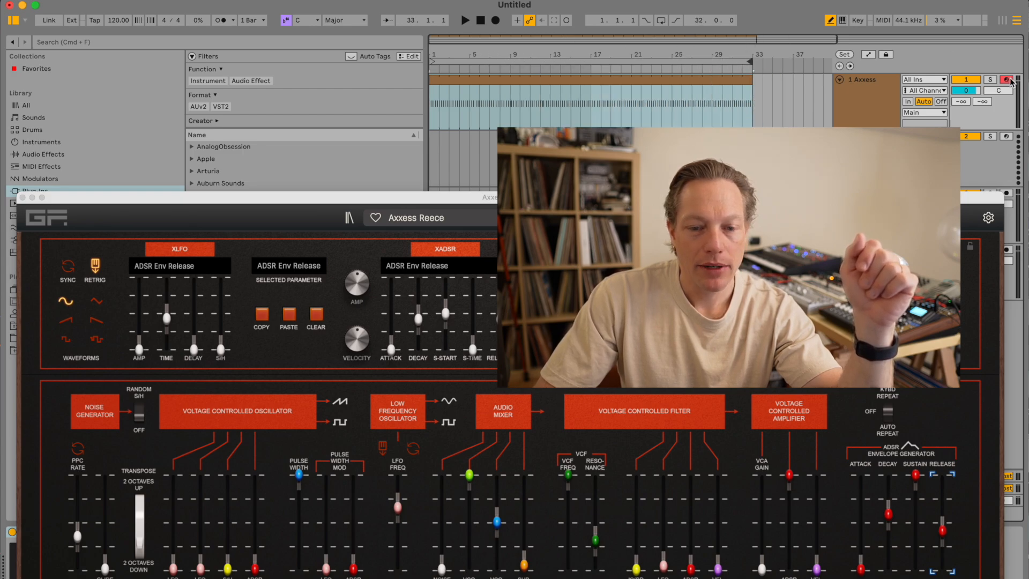
- Record movements of the Axxess ADSR release slider as automation from the start of the arrangement
click(480, 20)
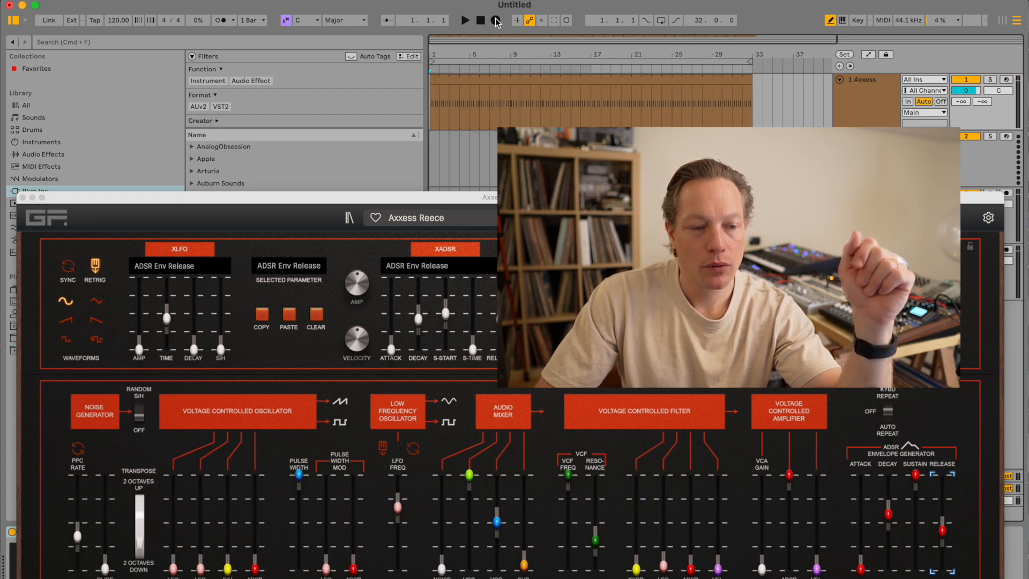
click(496, 20)
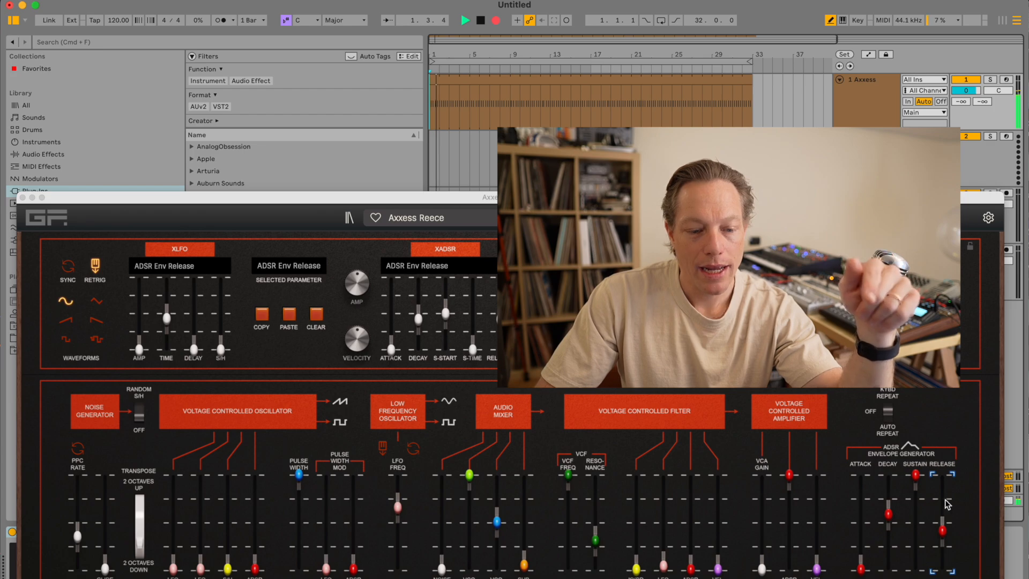
mouse_move(944, 528)
mouse_down()
mouse_move(936, 498)
mouse_move(937, 533)
mouse_up()
click(480, 21)
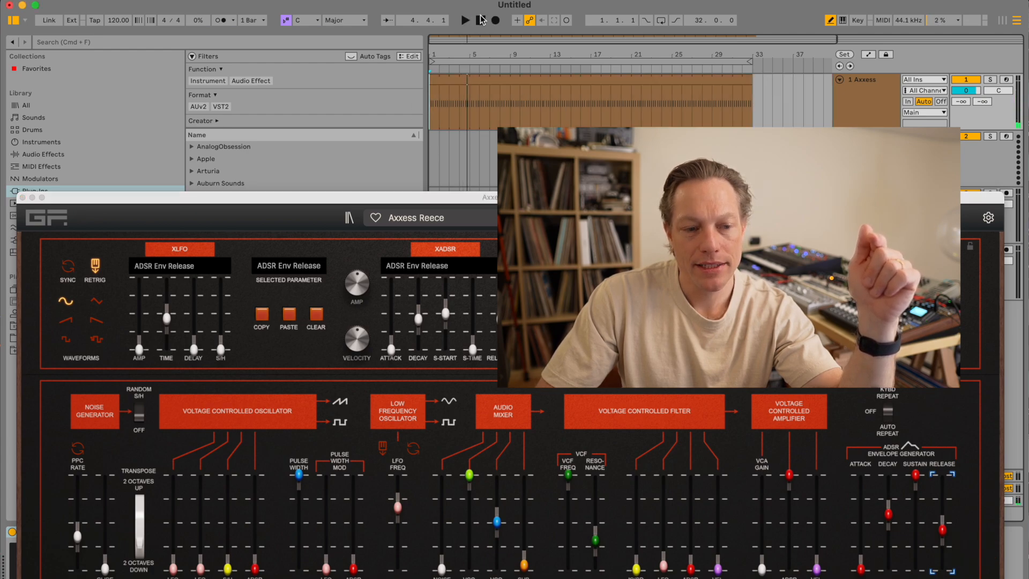
- Play back the recorded release automation from the start of the arrangement and show its curve on the Axxess track
click(465, 21)
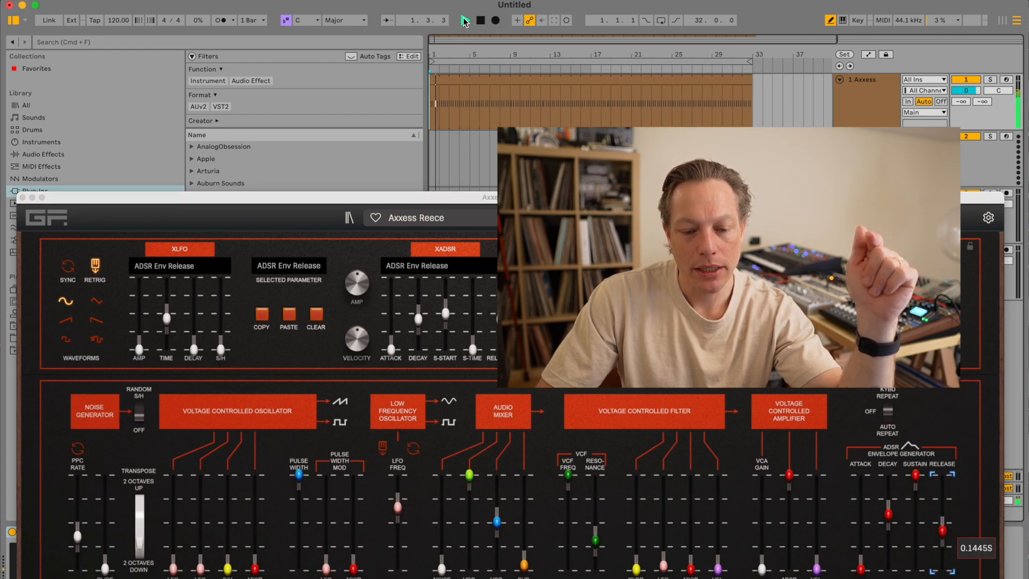
drag(942, 530, 964, 528)
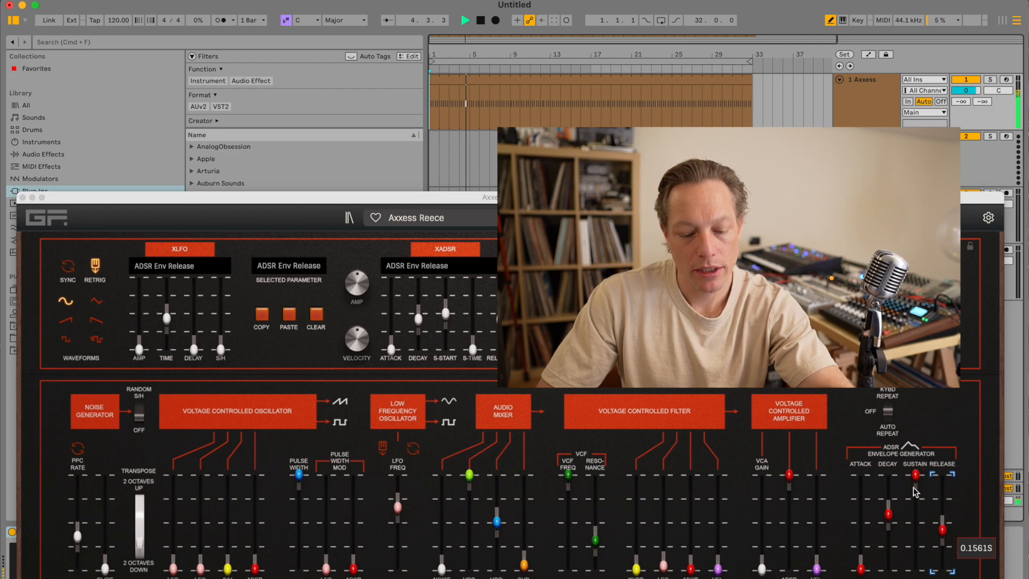
key(space)
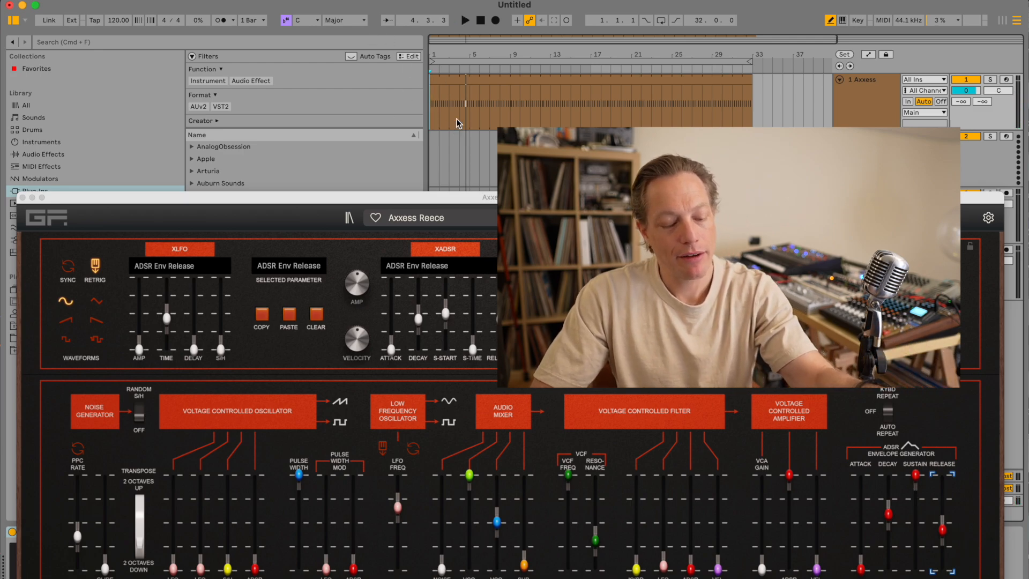
key(a)
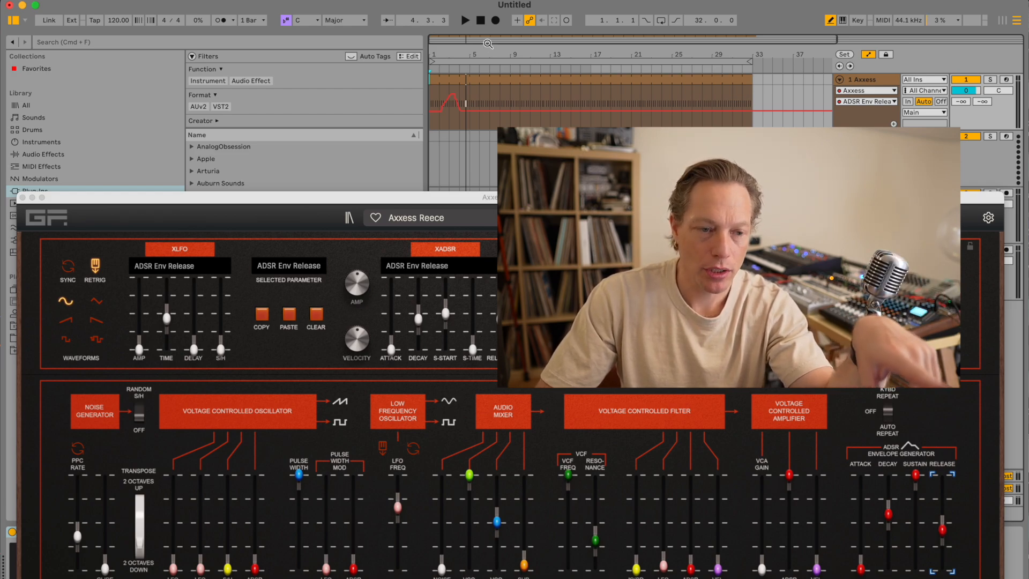
- Set the ADSR release to 0.0076 s and record a new release automation sweep from the start of the arrangement
click(480, 20)
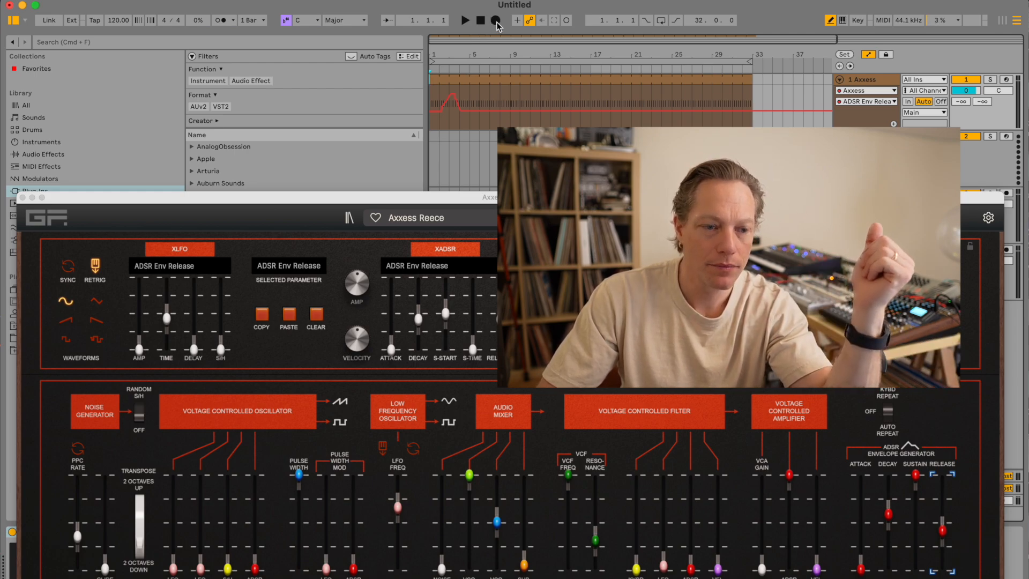
drag(943, 541, 950, 570)
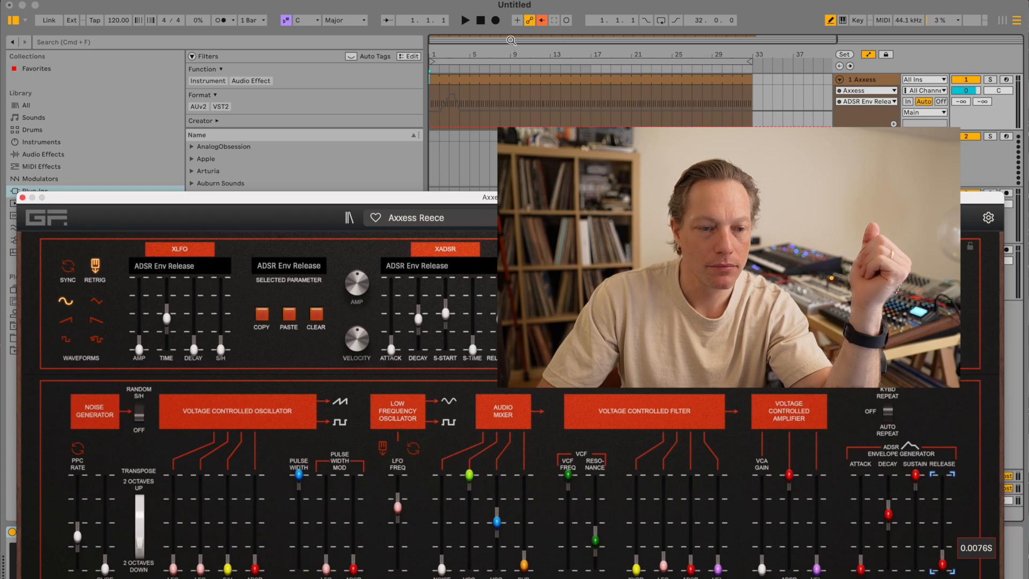
click(496, 20)
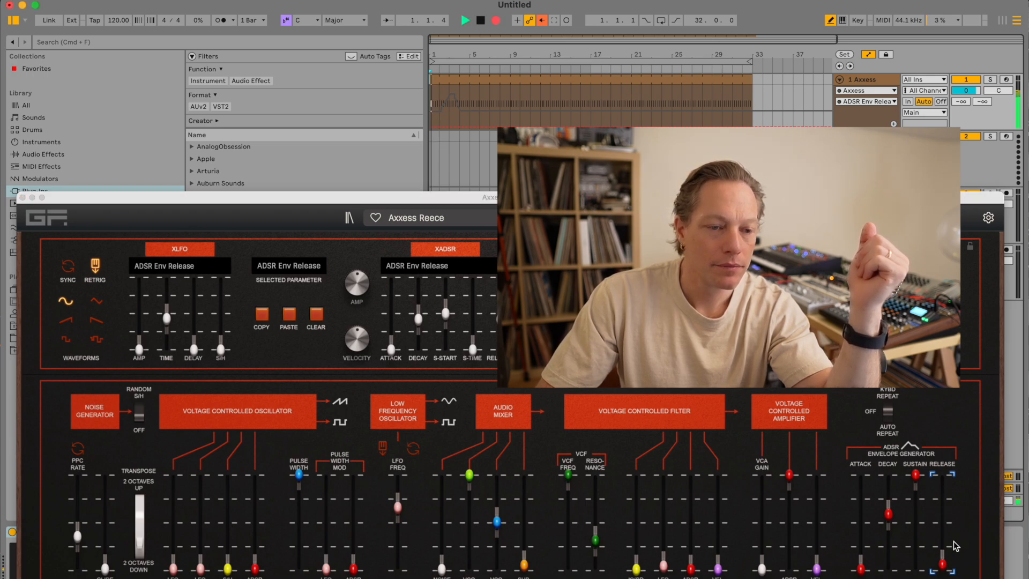
drag(945, 569, 945, 529)
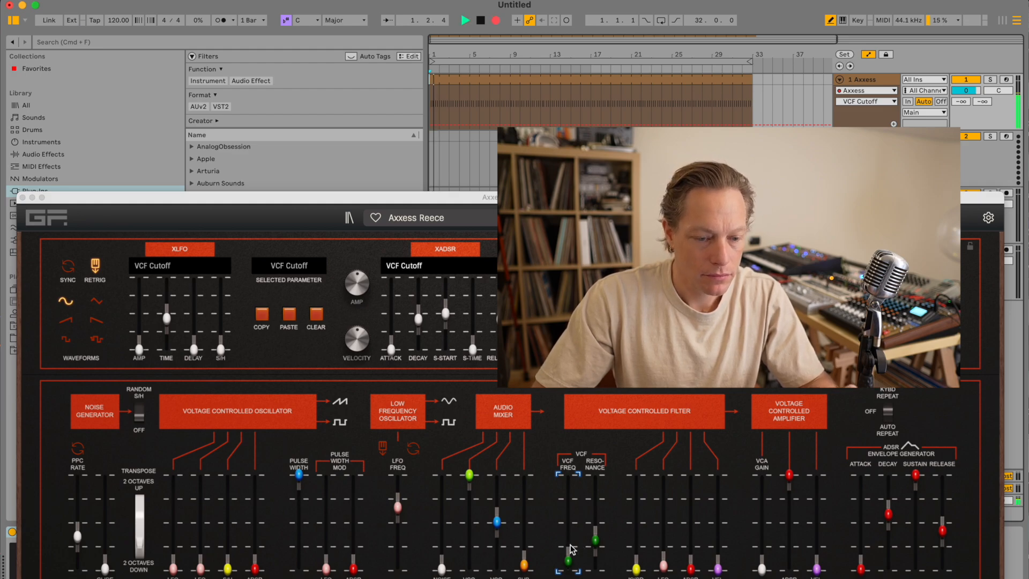
- Record an Axxess VCF cutoff sweep as automation over about 12 bars, raising it and lowering it to 177.06 Hz
mouse_move(569, 565)
mouse_down()
mouse_move(571, 519)
mouse_move(597, 518)
mouse_move(571, 507)
mouse_move(570, 493)
mouse_move(595, 516)
mouse_move(594, 492)
mouse_move(569, 502)
mouse_move(576, 541)
mouse_up()
click(569, 514)
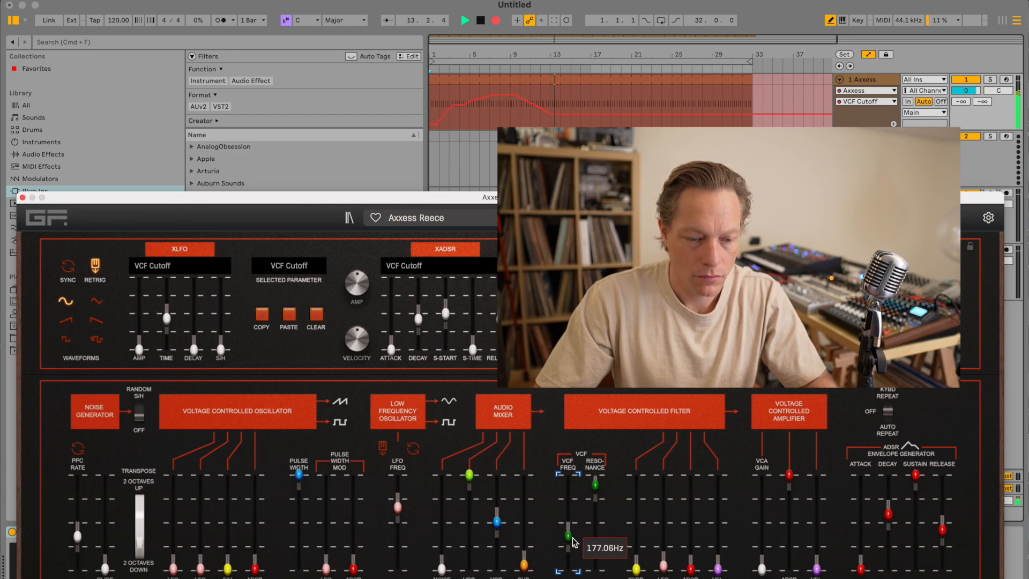
key(space)
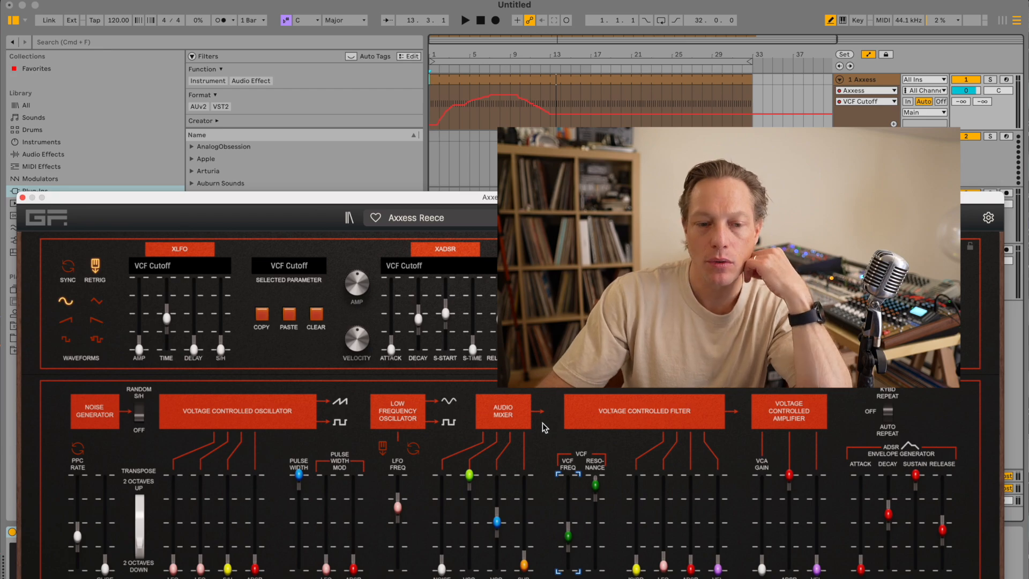
- Add ValhallaSupermassive to the Axxess track and set its mix to 0% and delay to 491.5 ms
click(22, 198)
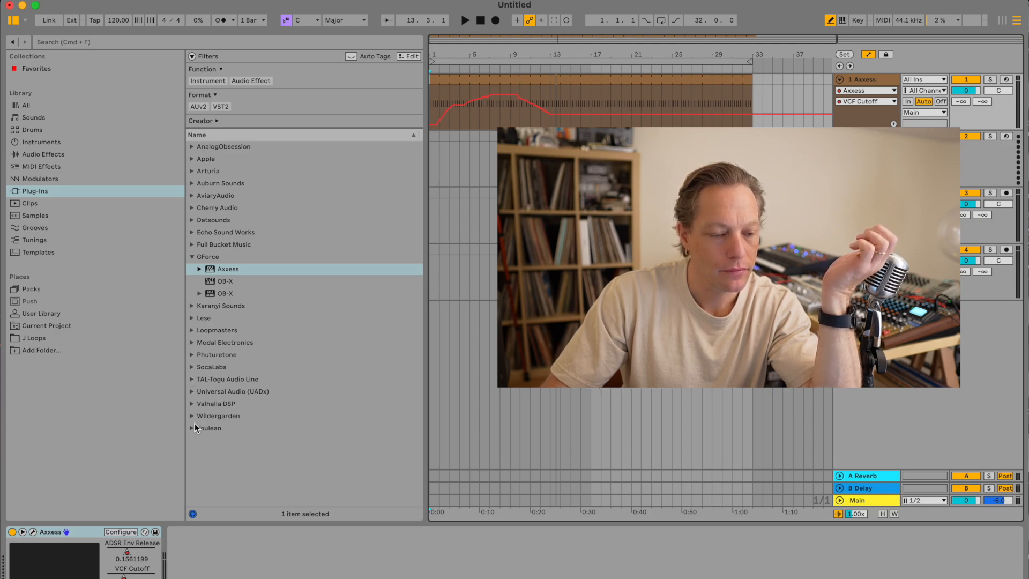
click(191, 404)
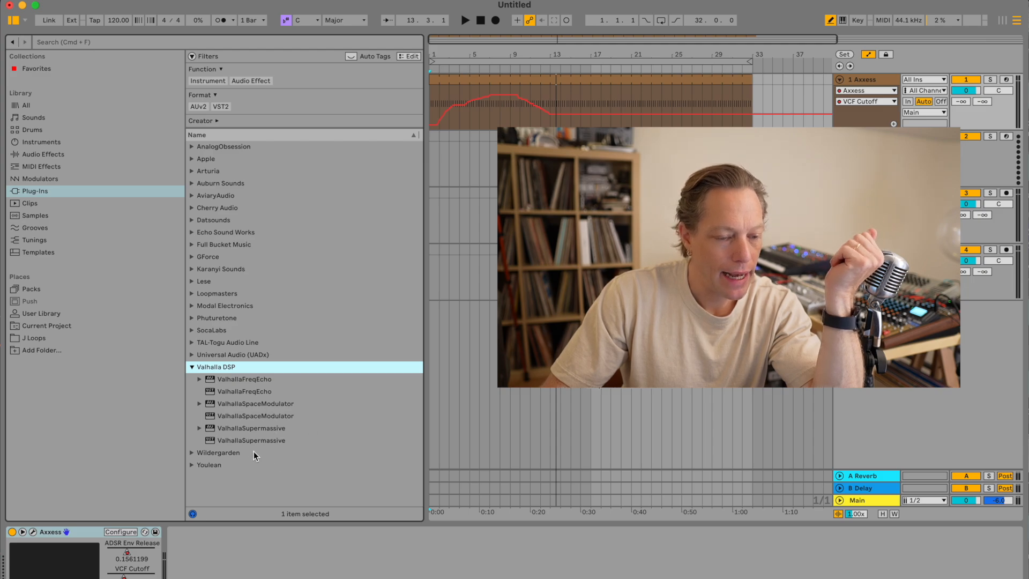
drag(252, 442, 369, 245)
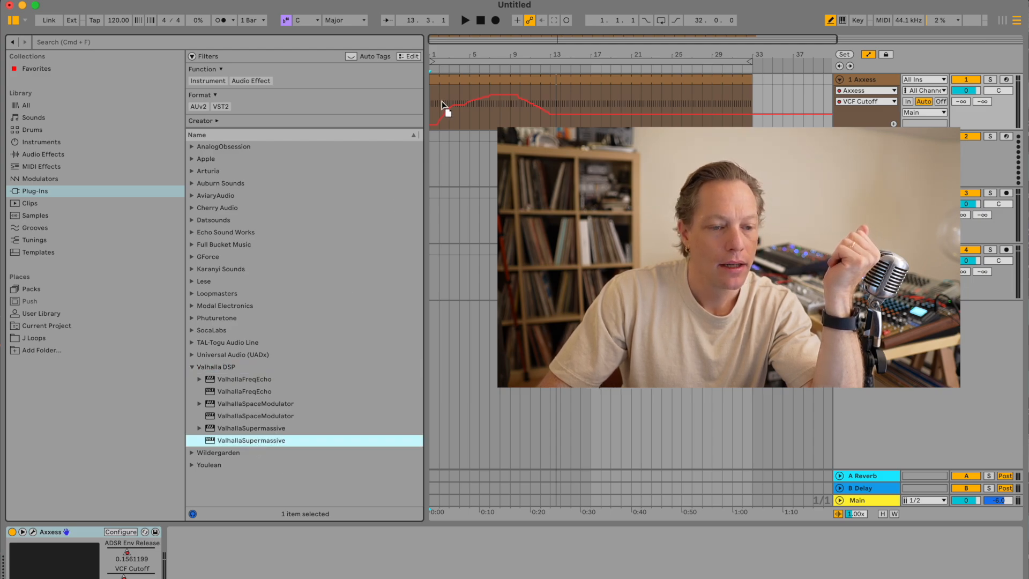
drag(442, 101, 441, 102)
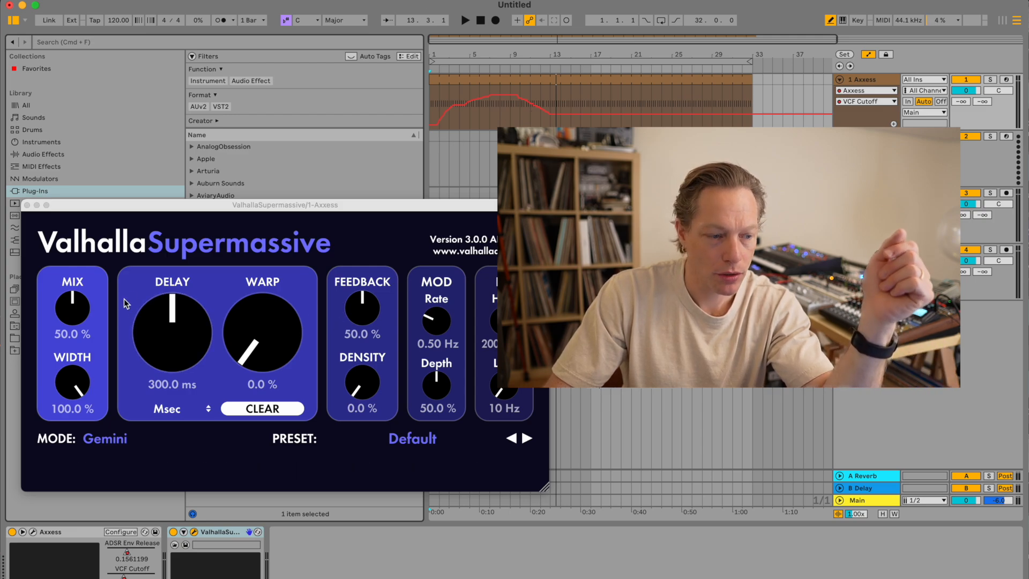
drag(73, 308, 90, 417)
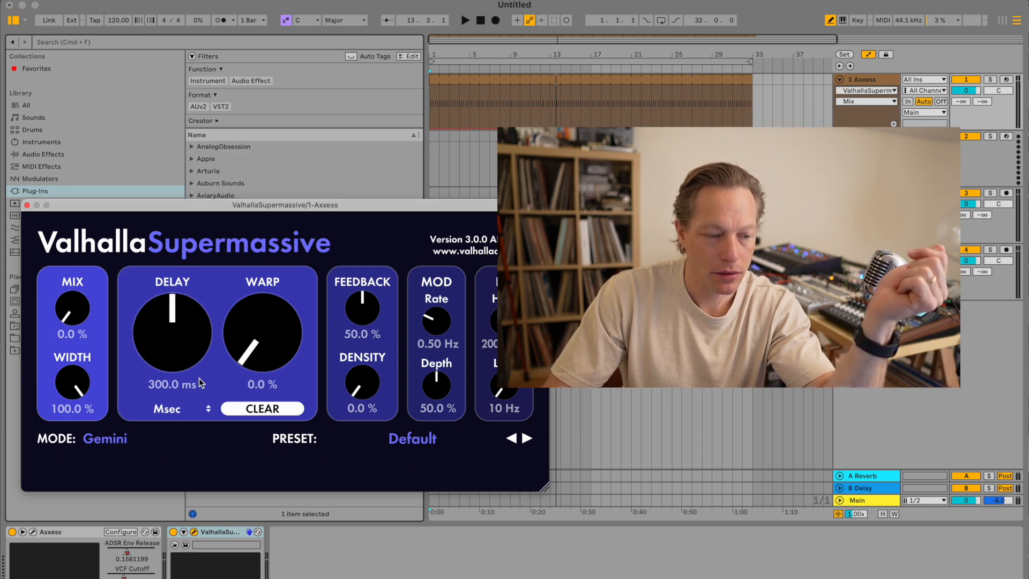
drag(172, 354, 172, 328)
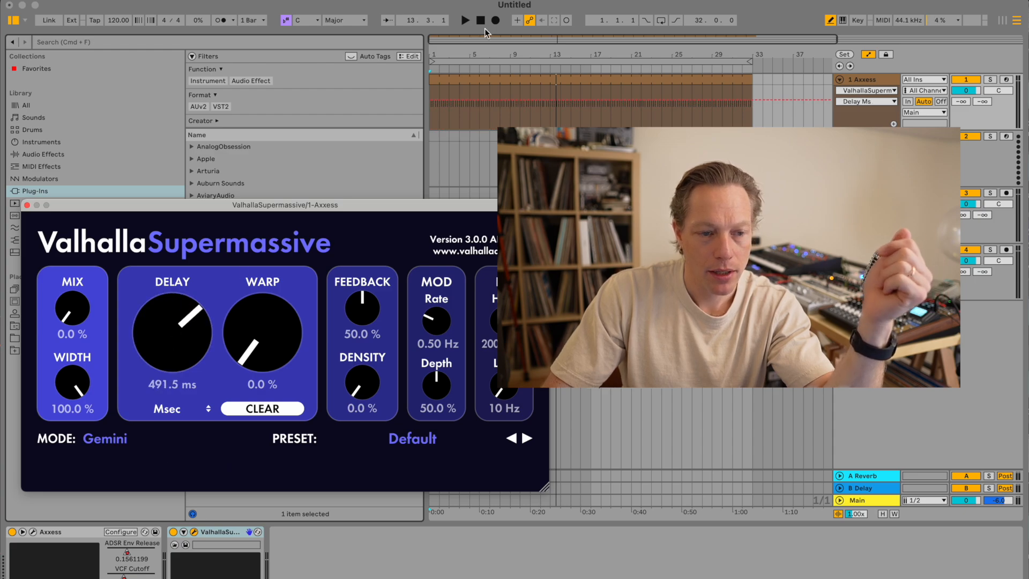
- Record ValhallaSupermassive mix automation from the start, raising it to 88.9% by about bar 8 and lowering it to 11.5%
click(481, 20)
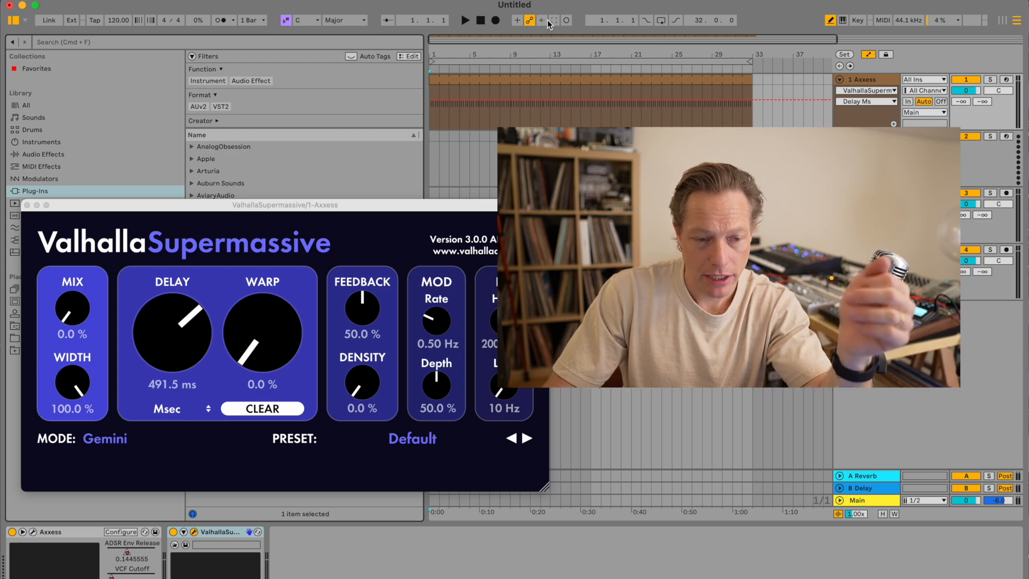
click(495, 21)
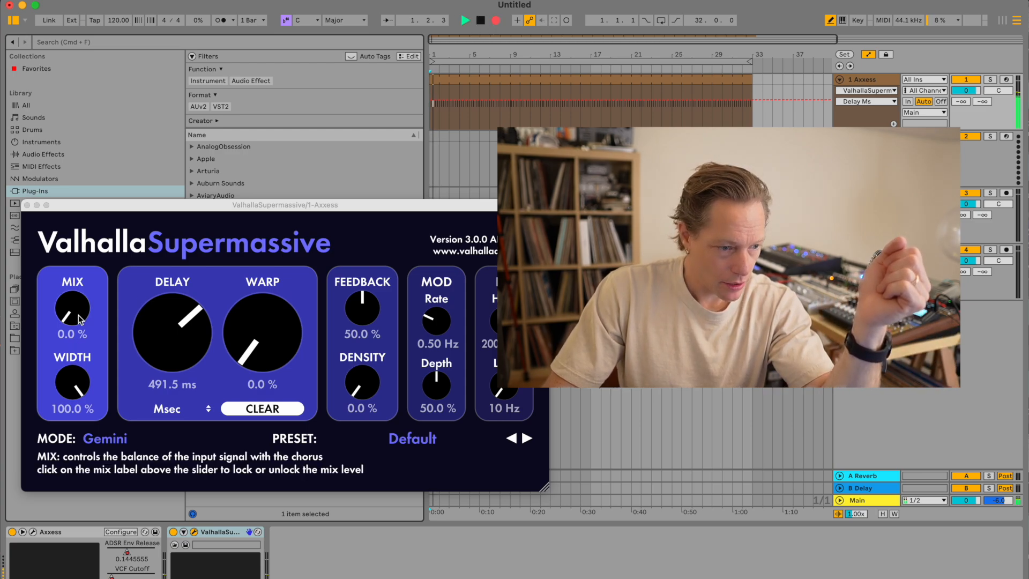
drag(78, 309, 92, 242)
drag(74, 311, 68, 246)
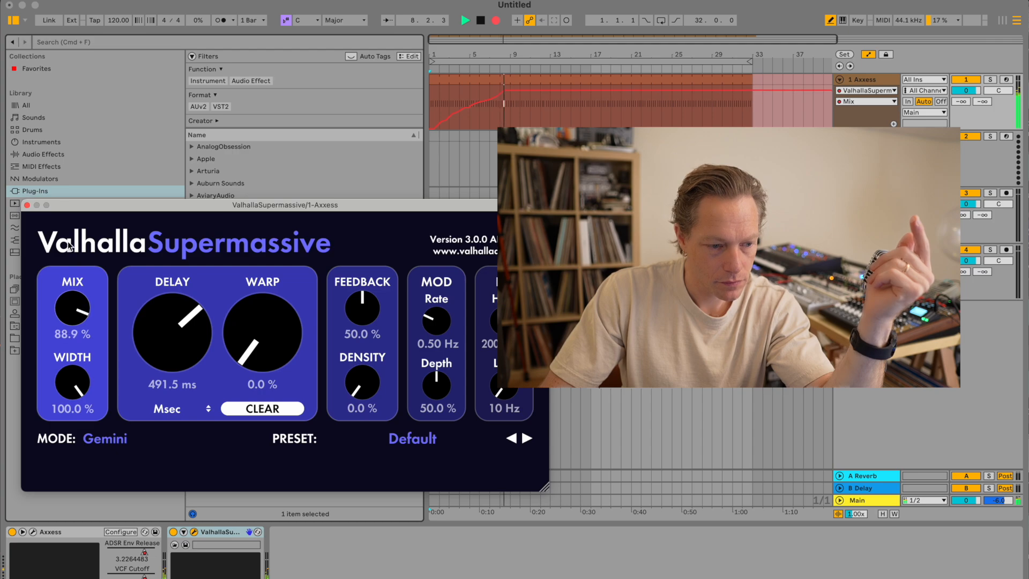
drag(62, 300, 108, 424)
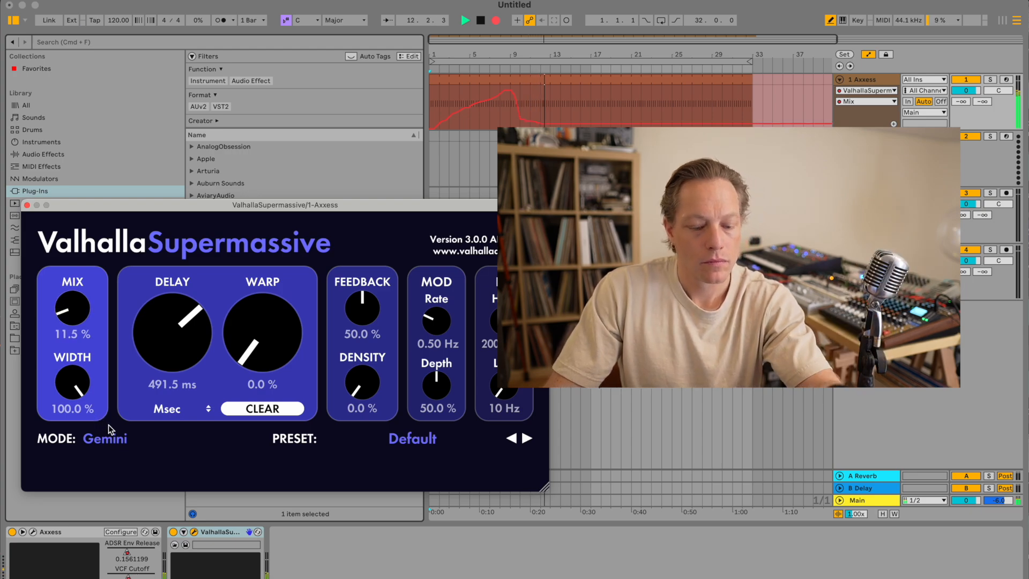
key(space)
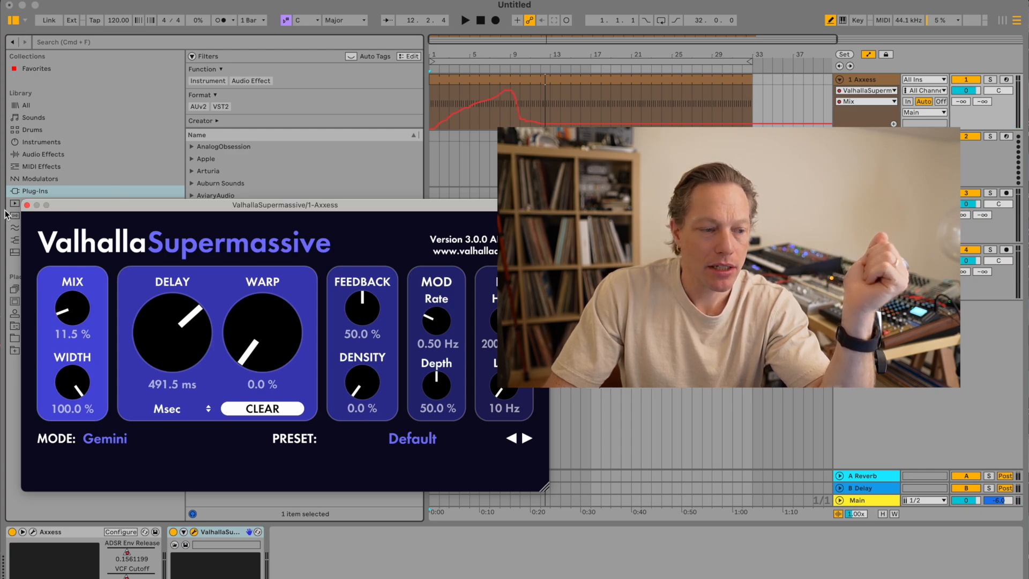
- Add the Compressor audio effect after ValhallaSupermassive on the Axxess track and audition the arrangement
click(27, 205)
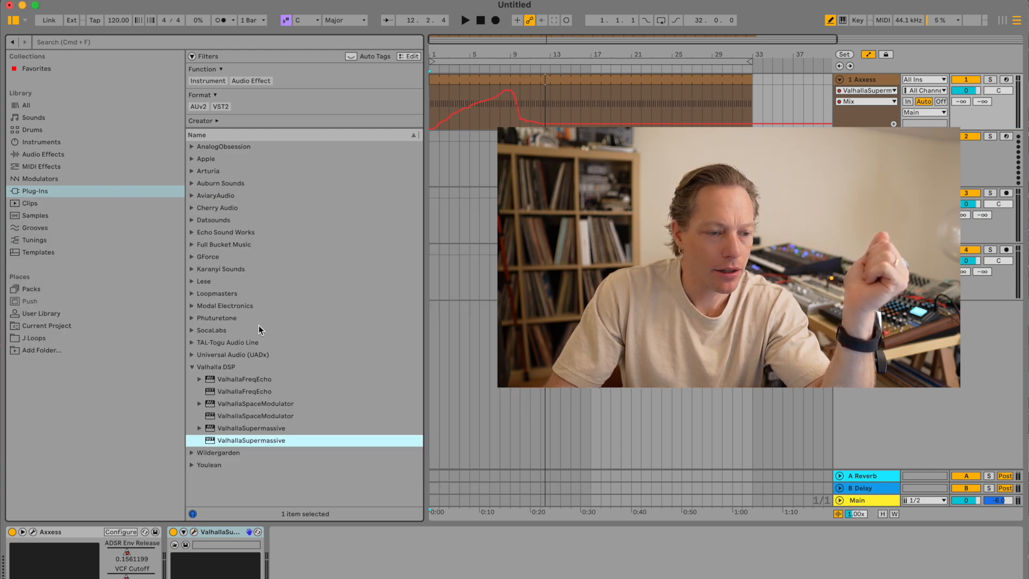
click(46, 156)
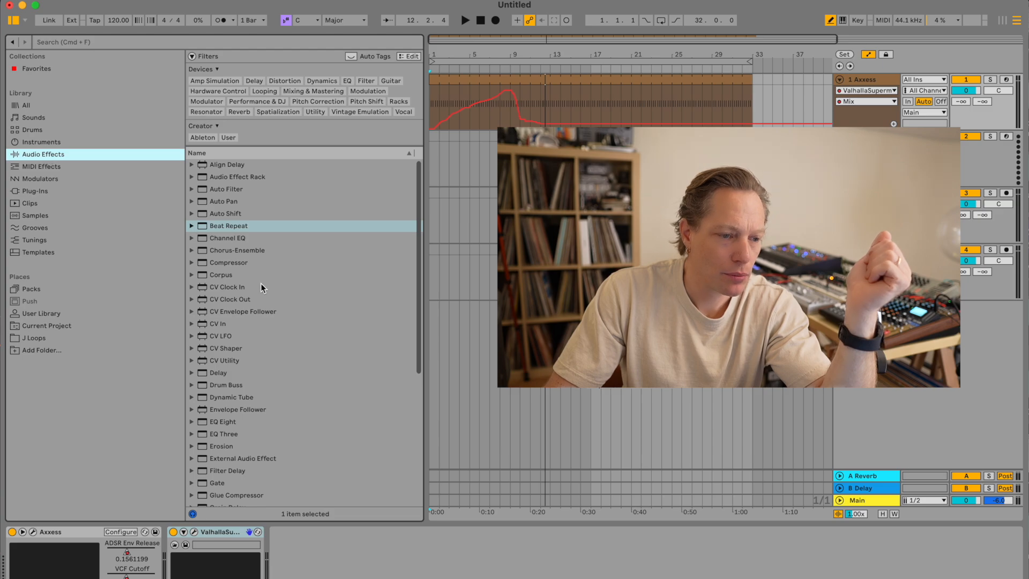
click(191, 262)
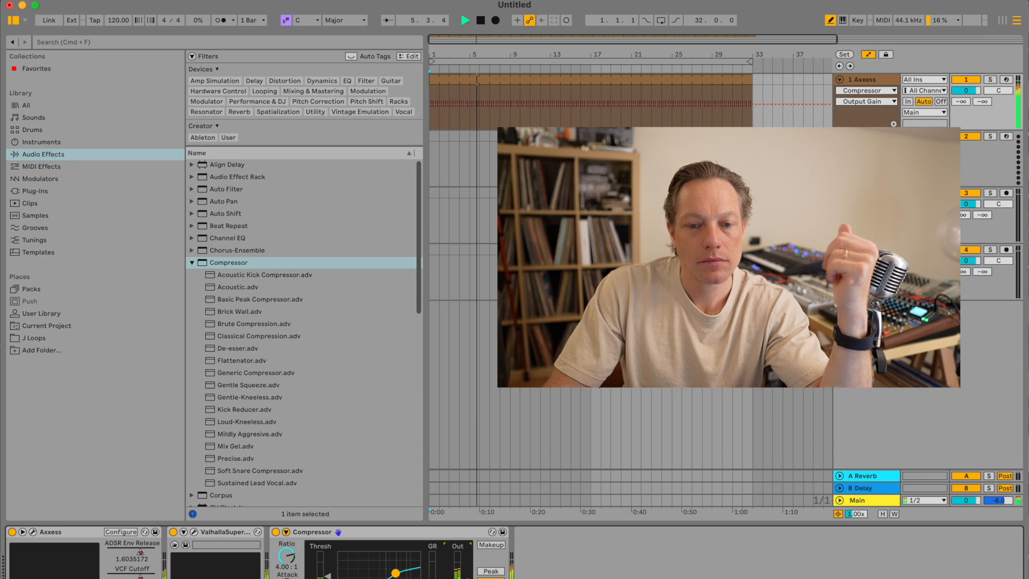
key(space)
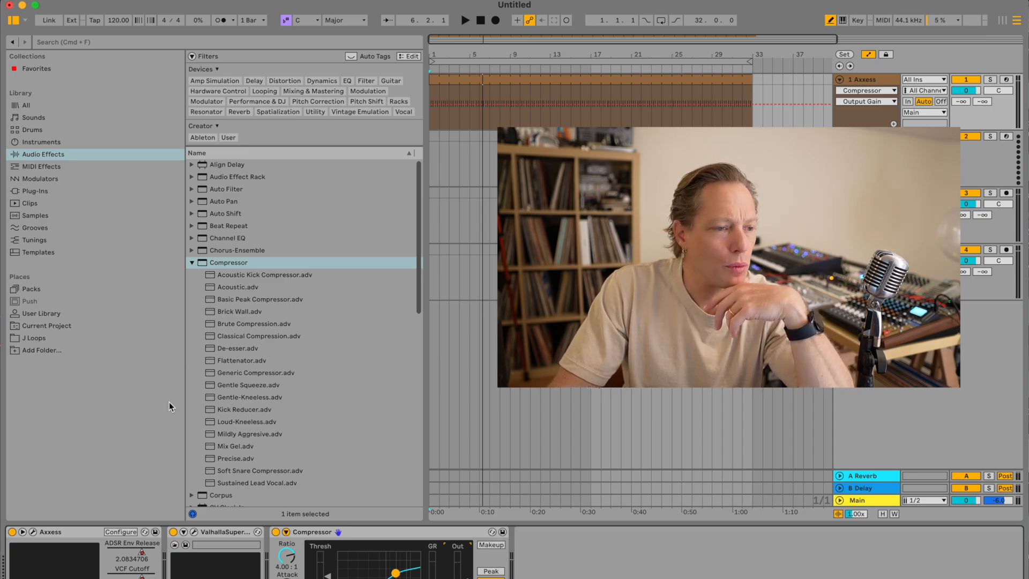
- Start opening another Live Set and browse the project folders in the Music folder
key(ctrl+Up)
key(ctrl+Up)
click(41, 0)
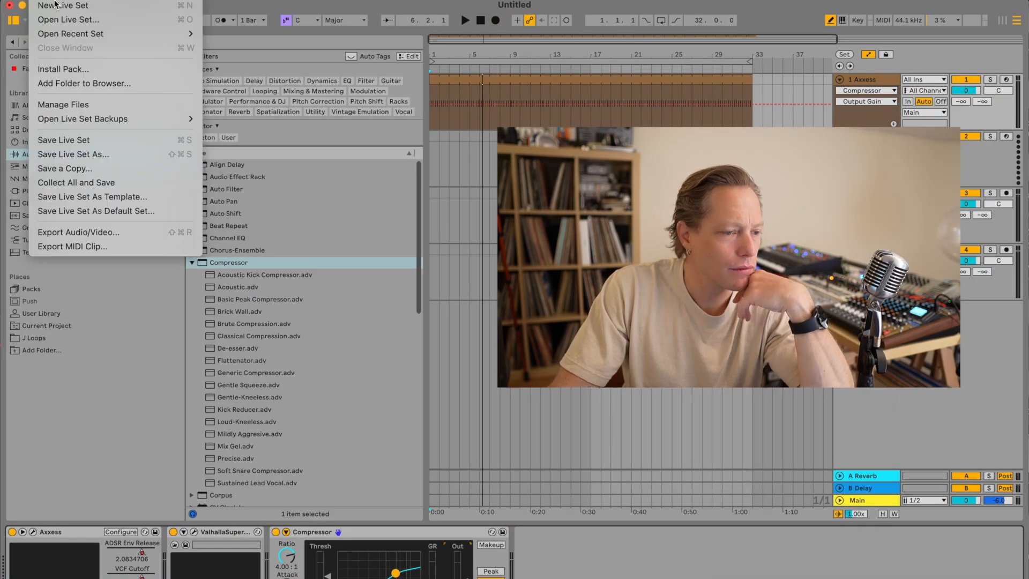
click(56, 19)
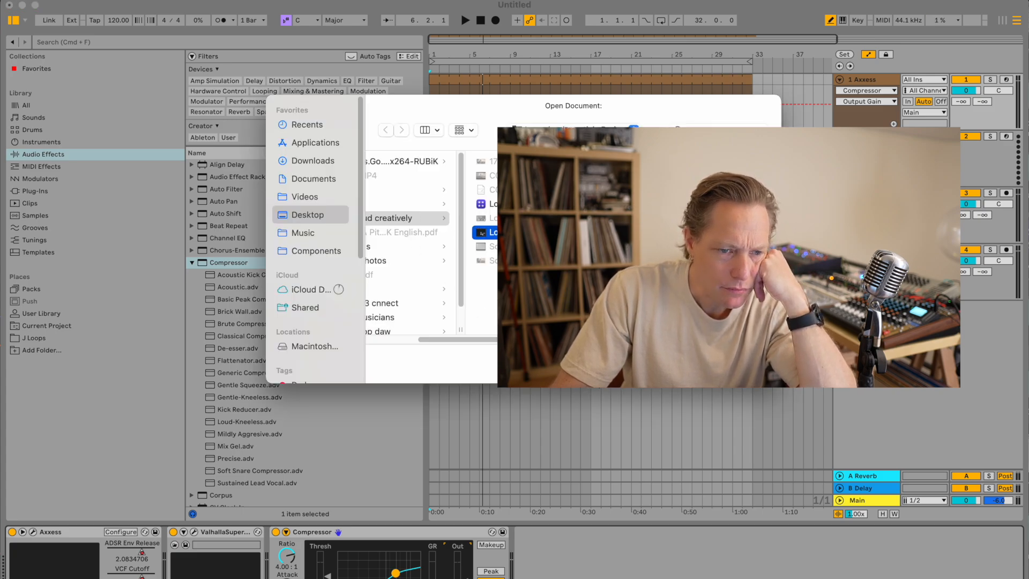
click(303, 233)
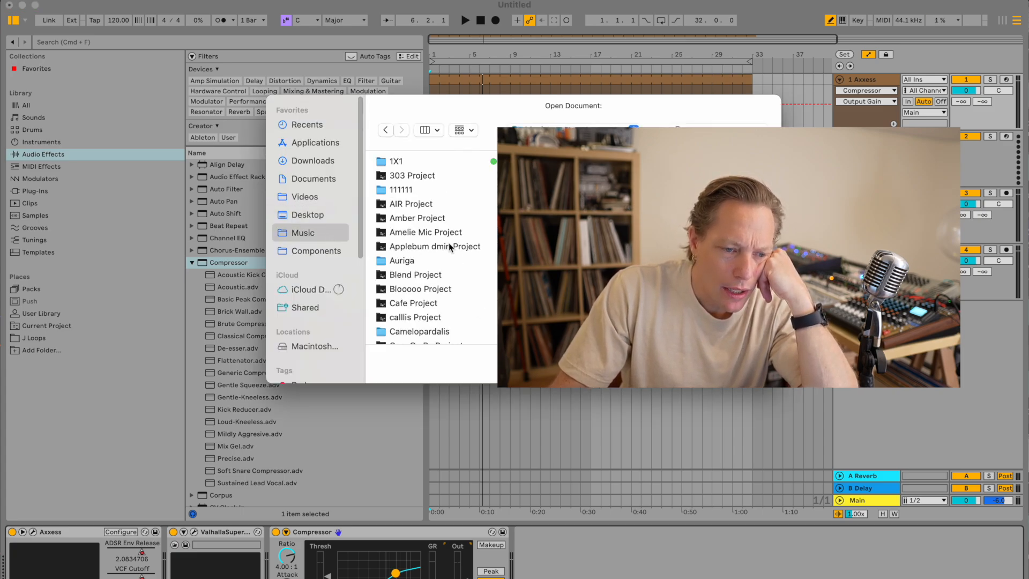
scroll(455, 249, down, 5)
scroll(456, 249, down, 5)
click(423, 200)
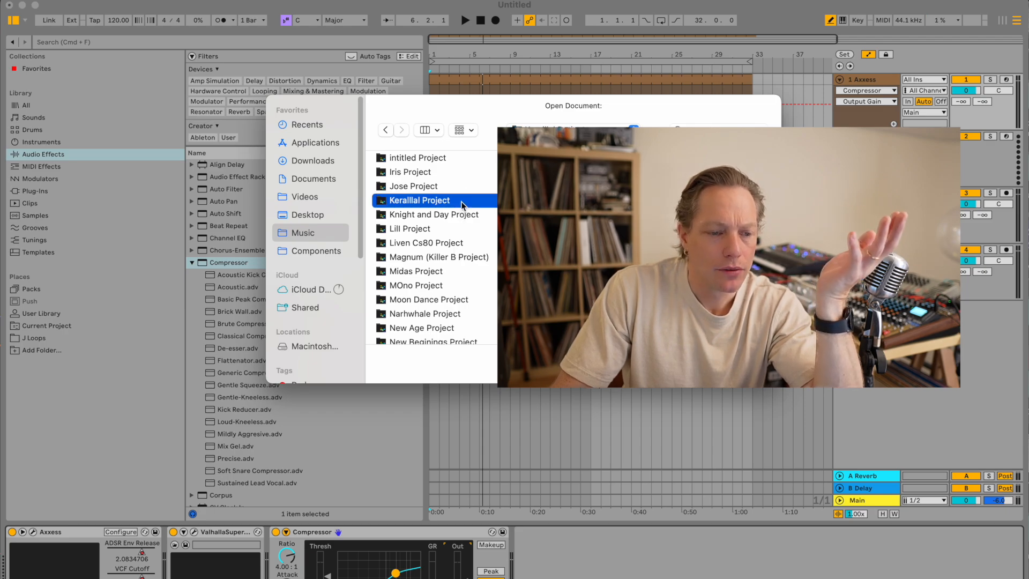
click(474, 289)
scroll(476, 294, down, 10)
- Open the Pearl set from the Pearl Project folder without saving the current set
click(464, 186)
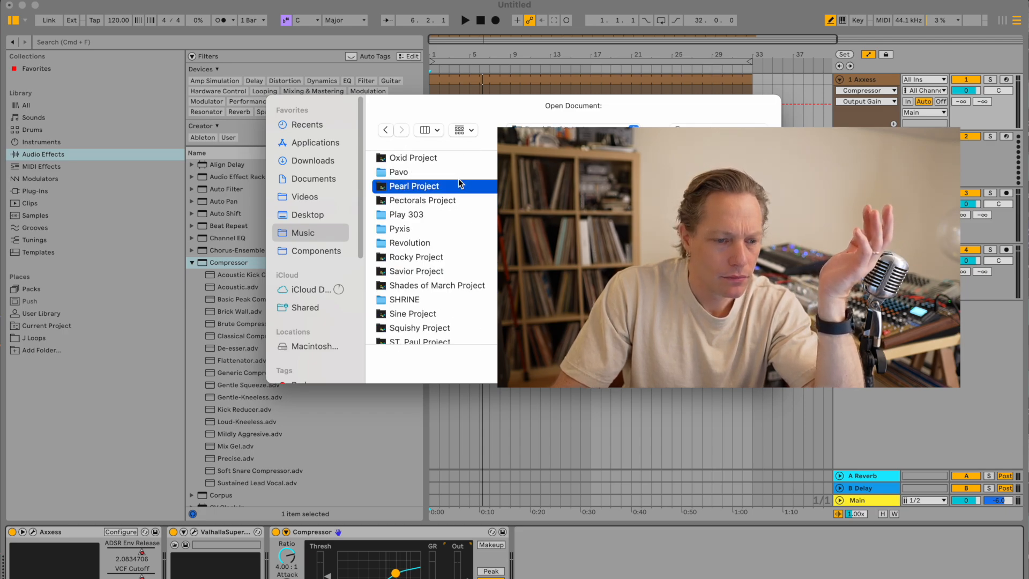
click(563, 190)
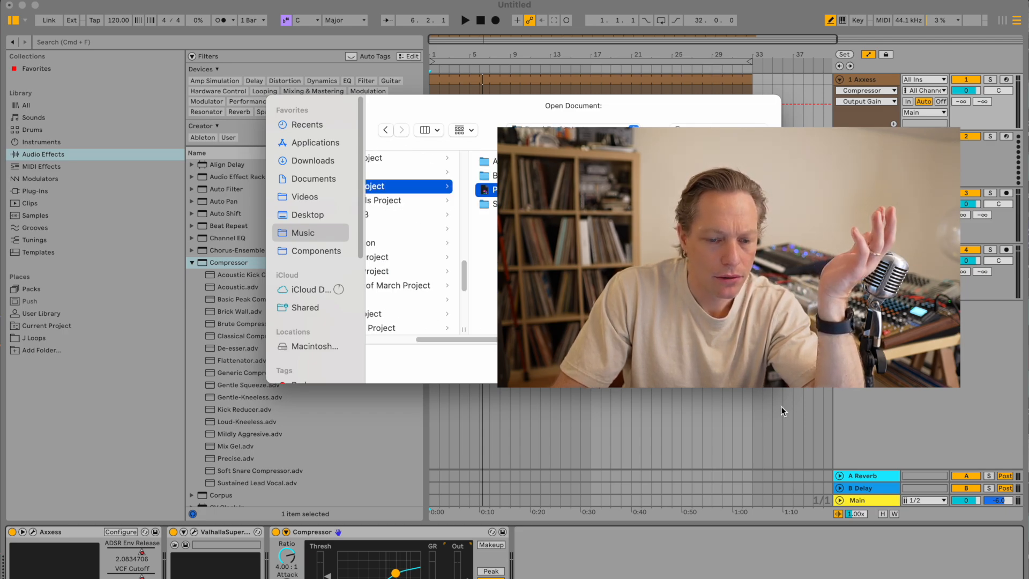
click(754, 364)
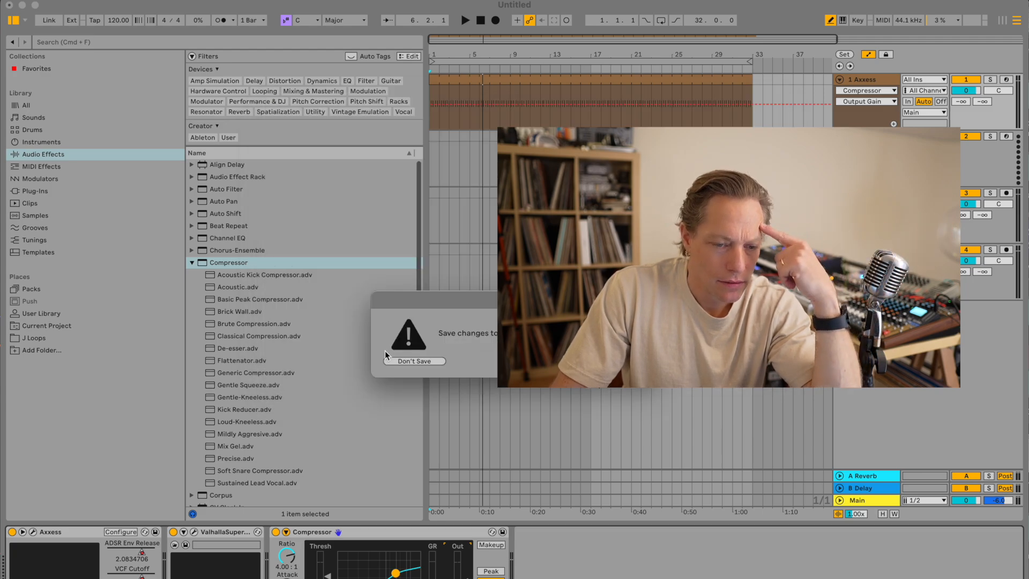
click(409, 361)
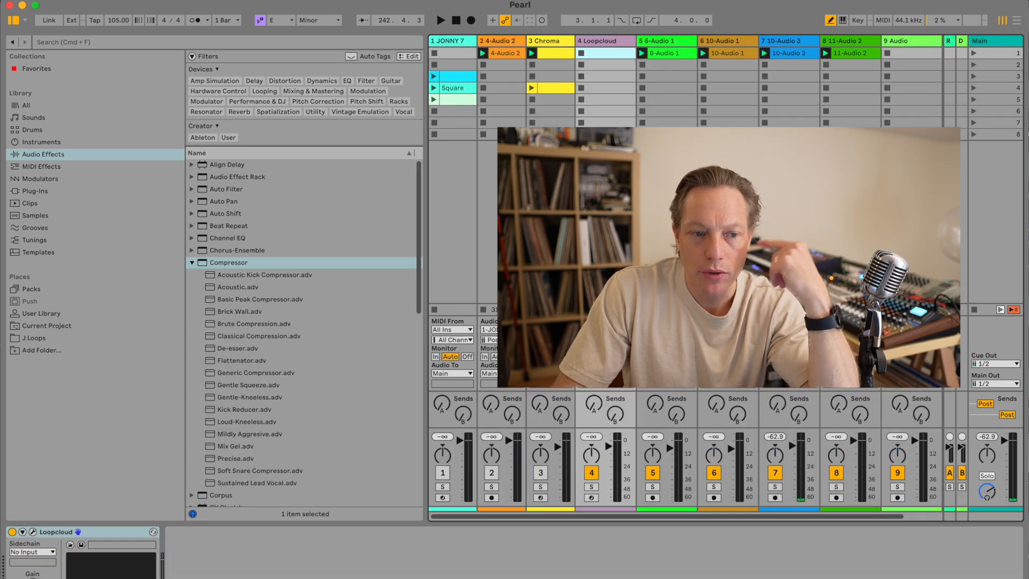
- Launch the first scene of the Pearl set and play its Arrangement from 1.1.1
click(973, 52)
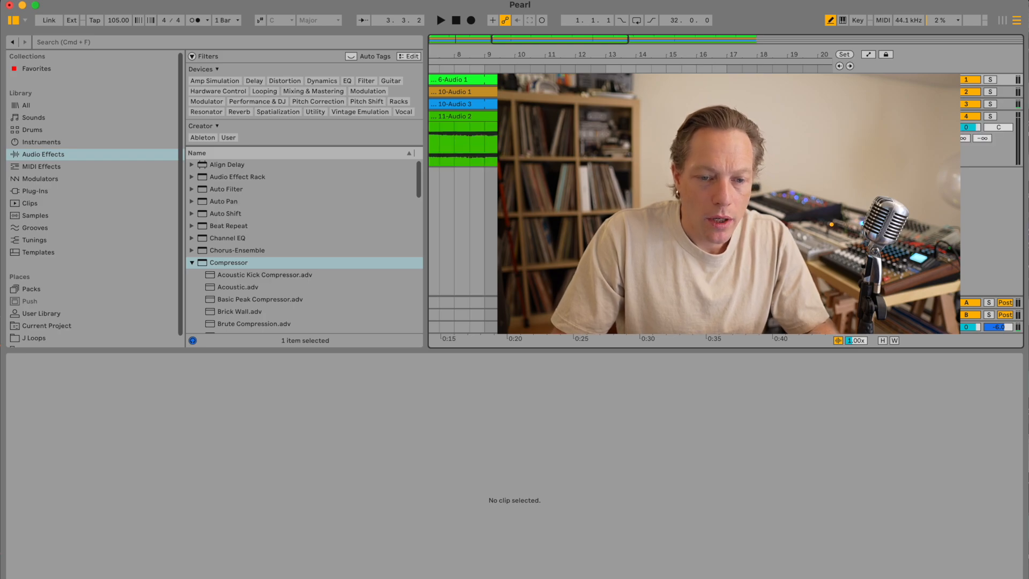
key(space)
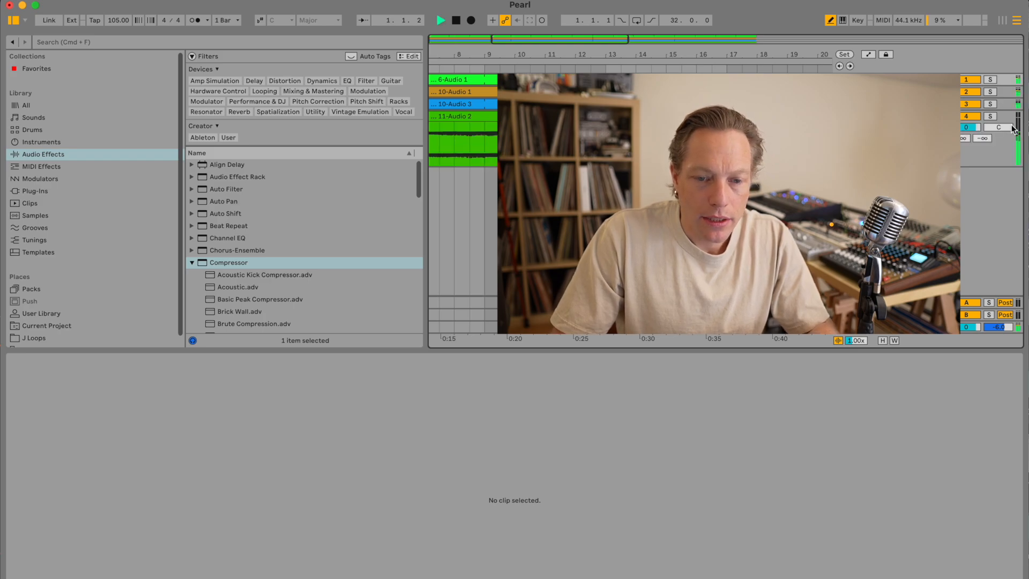
- Audition tracks 3, 2, 4 and 1 of the Pearl set in solo one by one, and return to 1.1.1
click(990, 104)
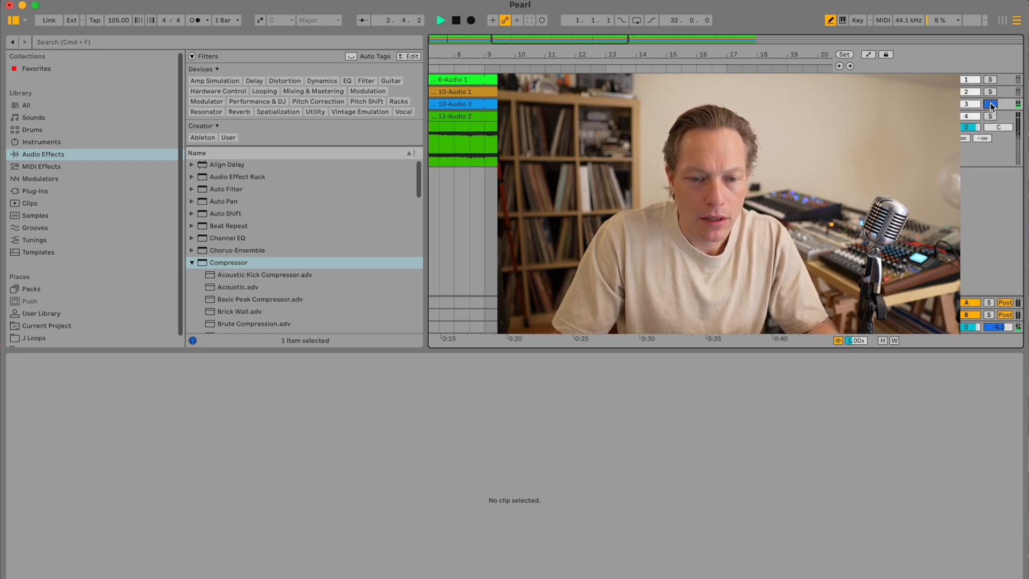
click(990, 92)
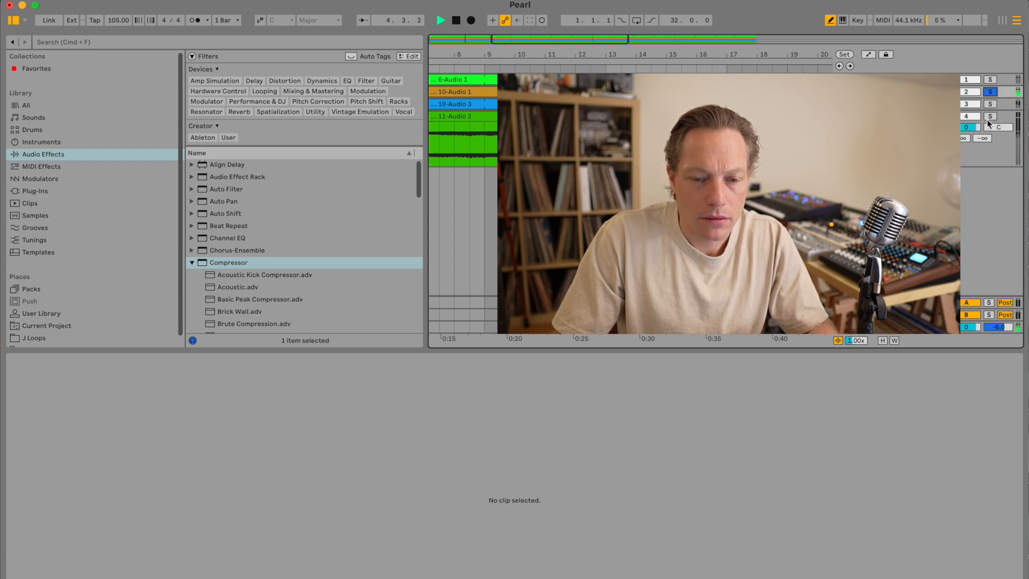
click(989, 116)
click(992, 78)
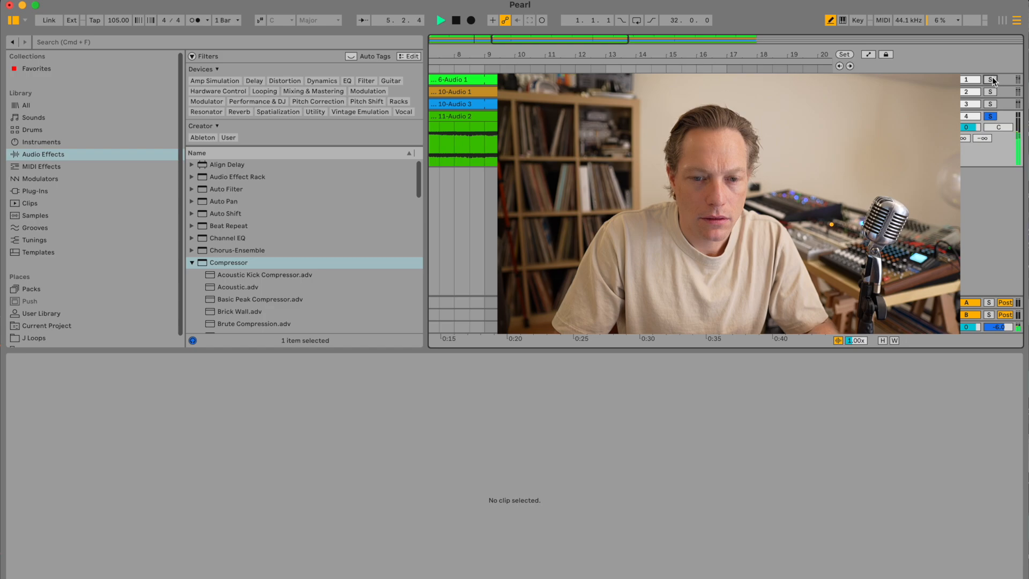
key(space)
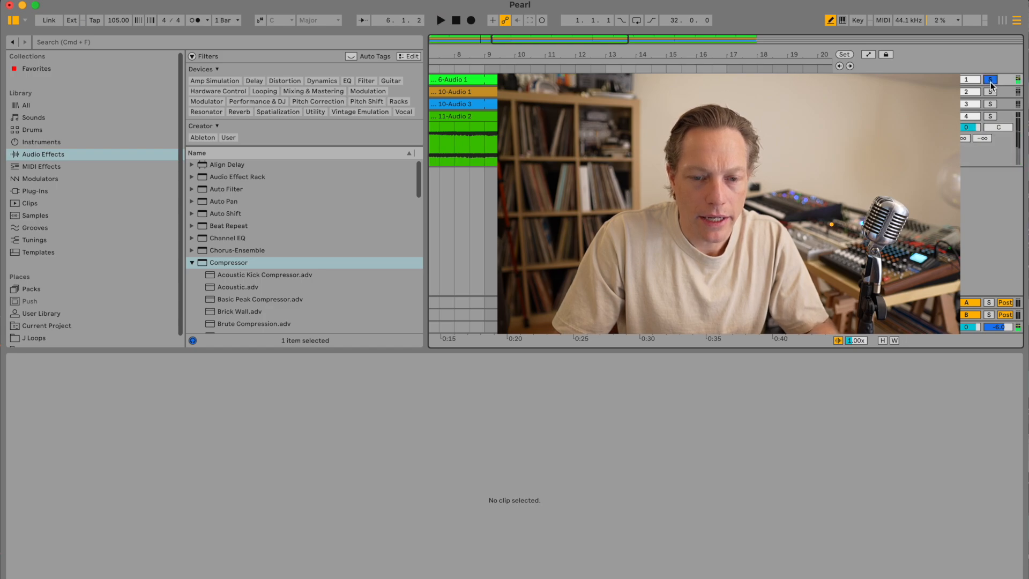
click(992, 91)
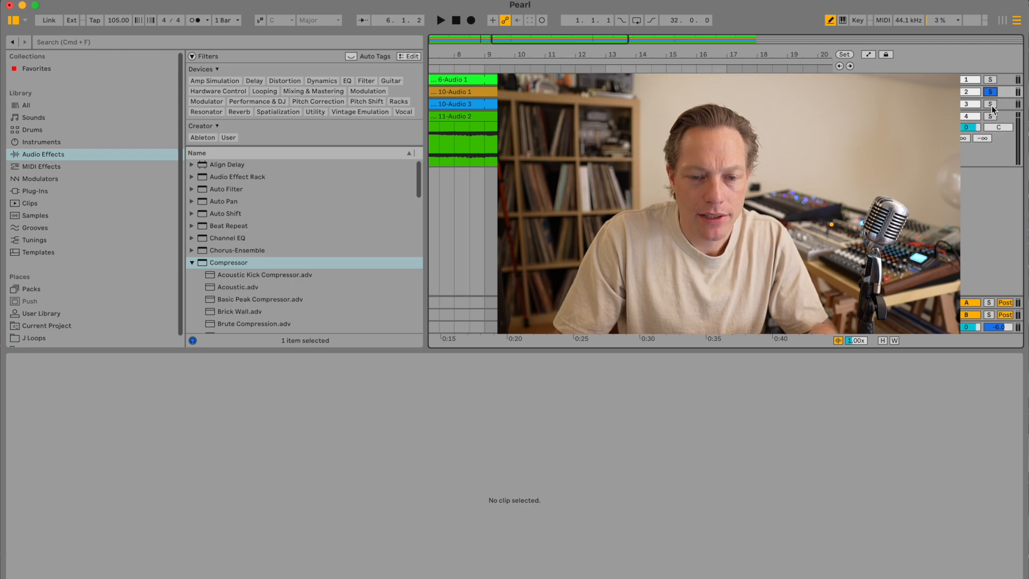
click(456, 21)
- Trim the start of the 6-Audio 1 clip to bar 17 and the start of the 11-Audio 2 clip to bar 9
key(w)
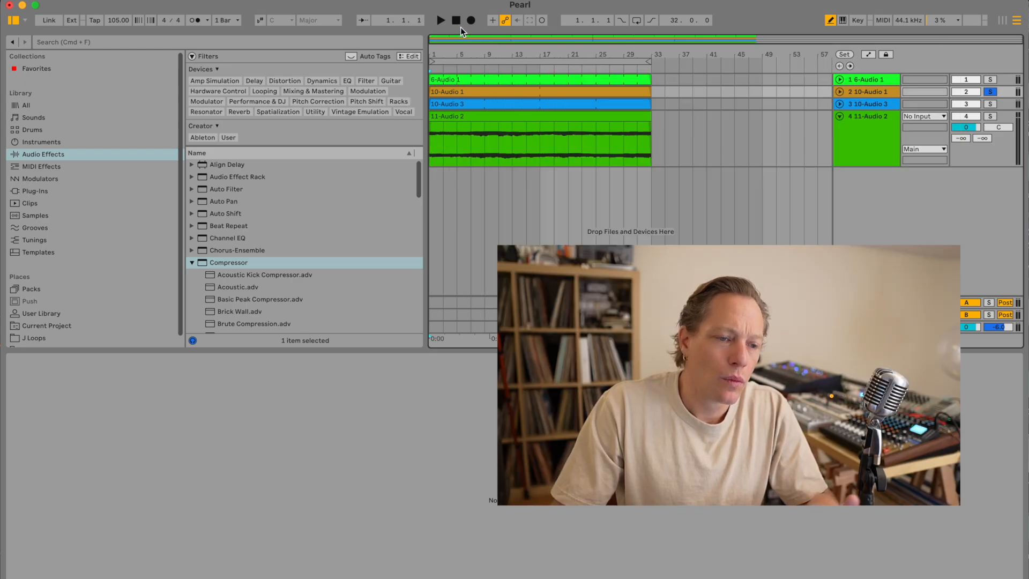
click(763, 107)
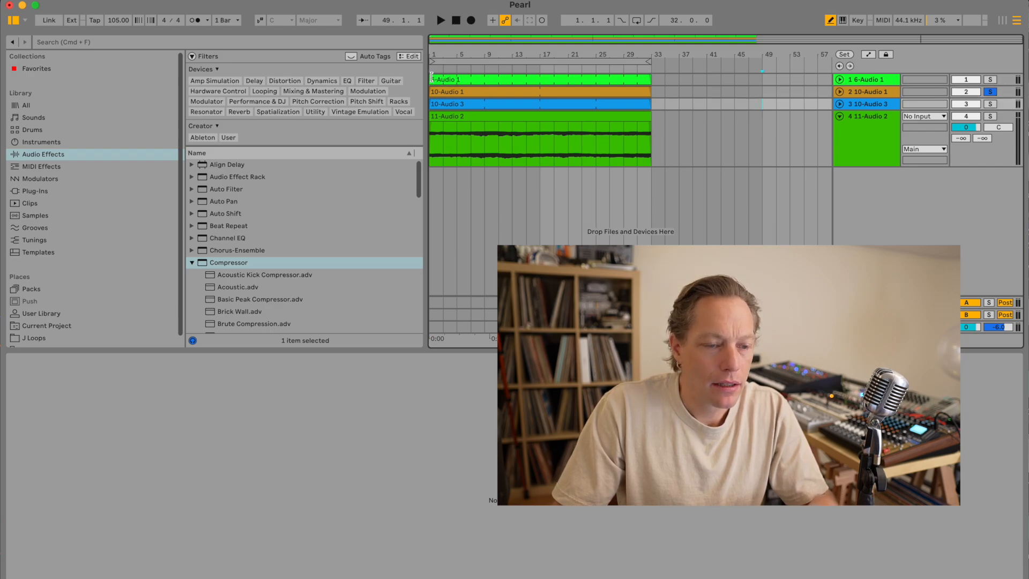
drag(432, 76, 540, 76)
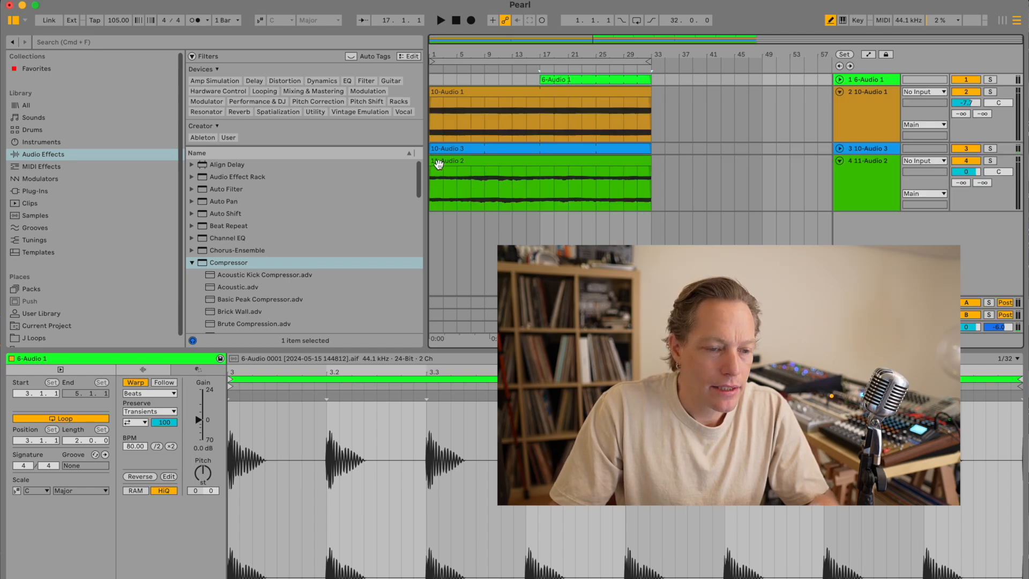
drag(432, 163, 485, 160)
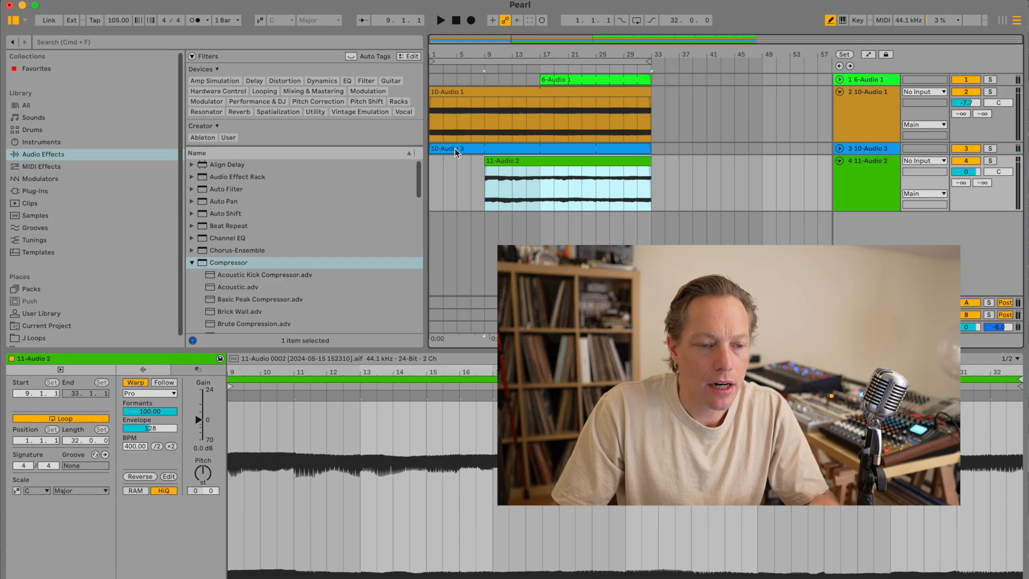
- Shorten the clip ends to bar 25 for 10-Audio 1, bar 29 for 10-Audio 3 and bar 31 for 6-Audio 1
drag(644, 95, 609, 92)
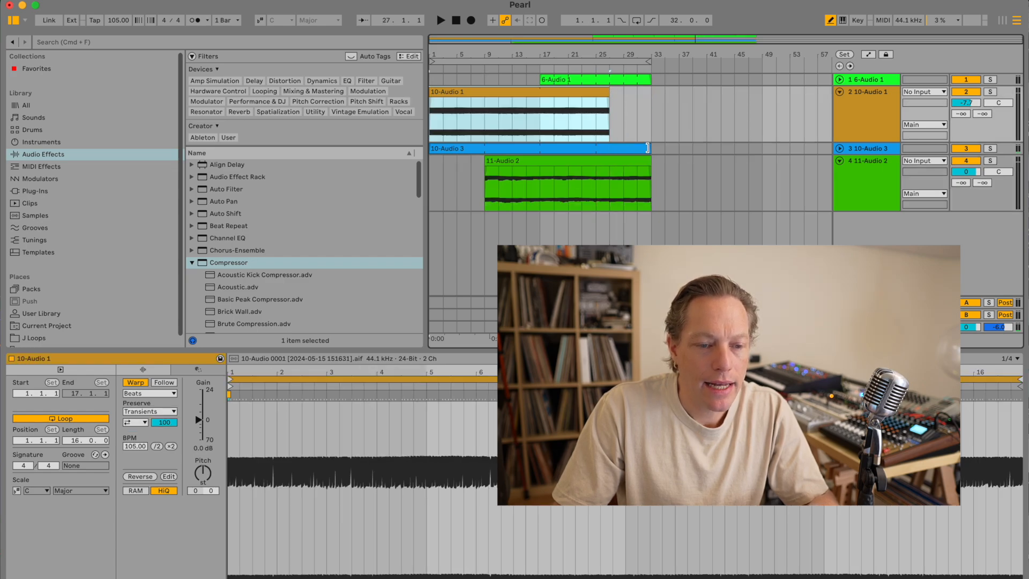
drag(609, 93, 594, 92)
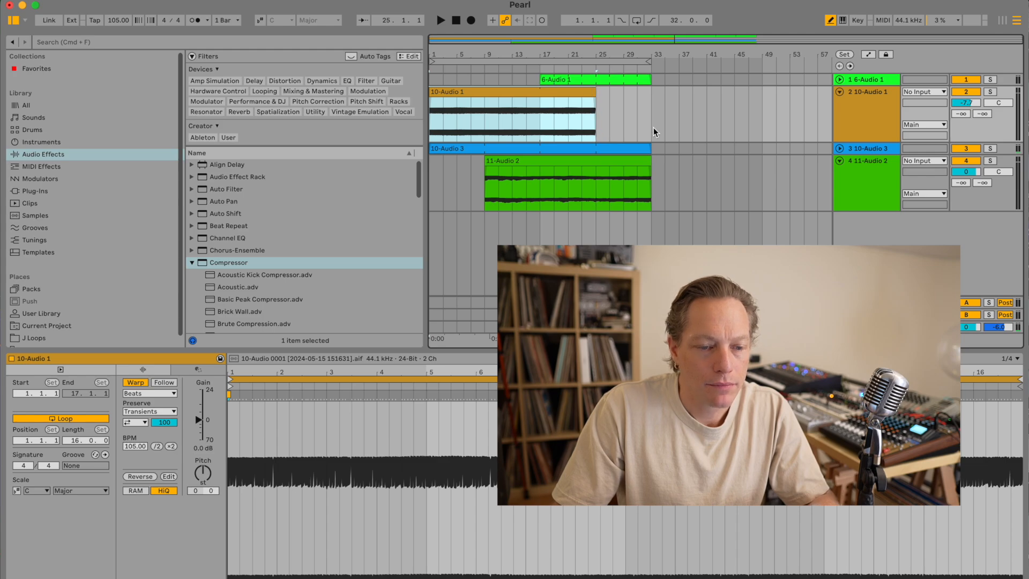
drag(646, 145, 622, 146)
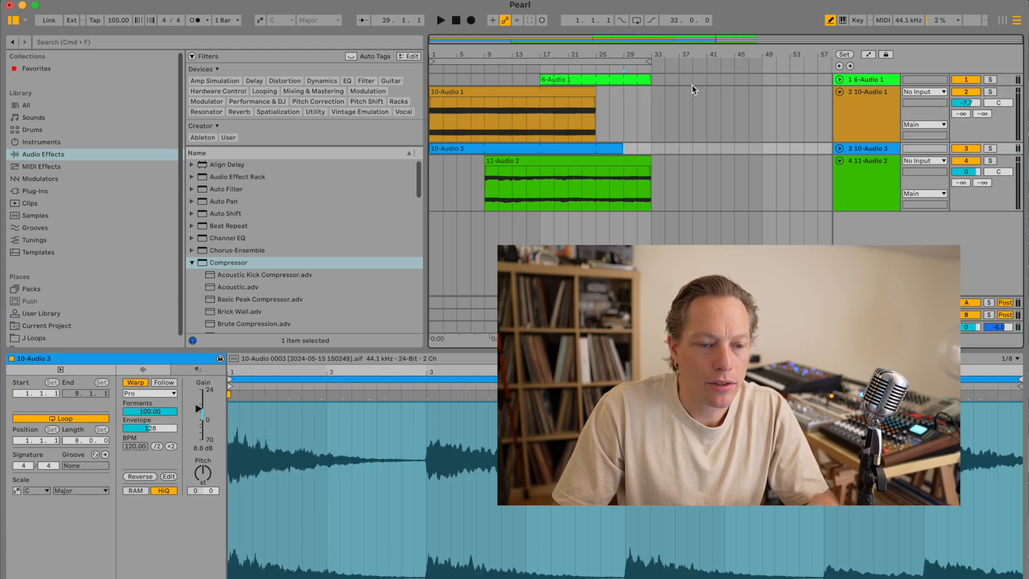
drag(647, 78, 637, 79)
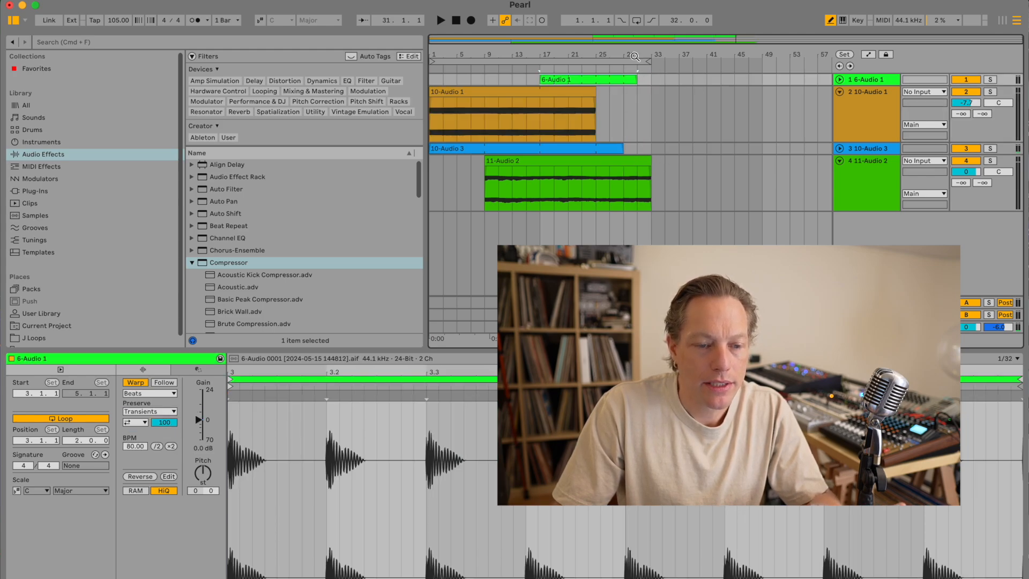
- Play from 1.1.1 while staggering the clip starts: 11-Audio 2 at bar 5, 6-Audio 1 at bar 9 and 10-Audio 3 at bar 3
click(632, 62)
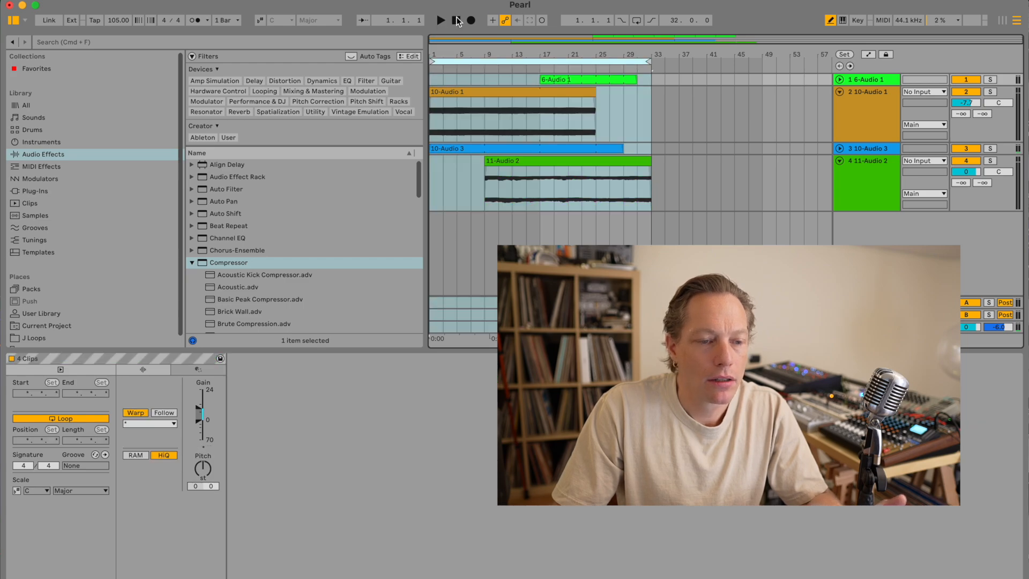
click(456, 18)
click(441, 19)
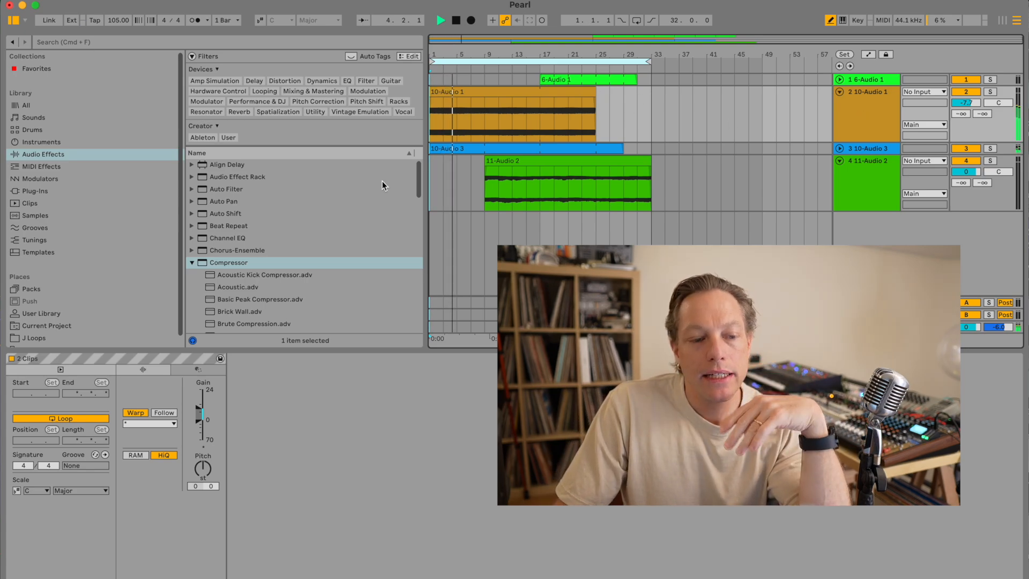
drag(514, 161, 486, 167)
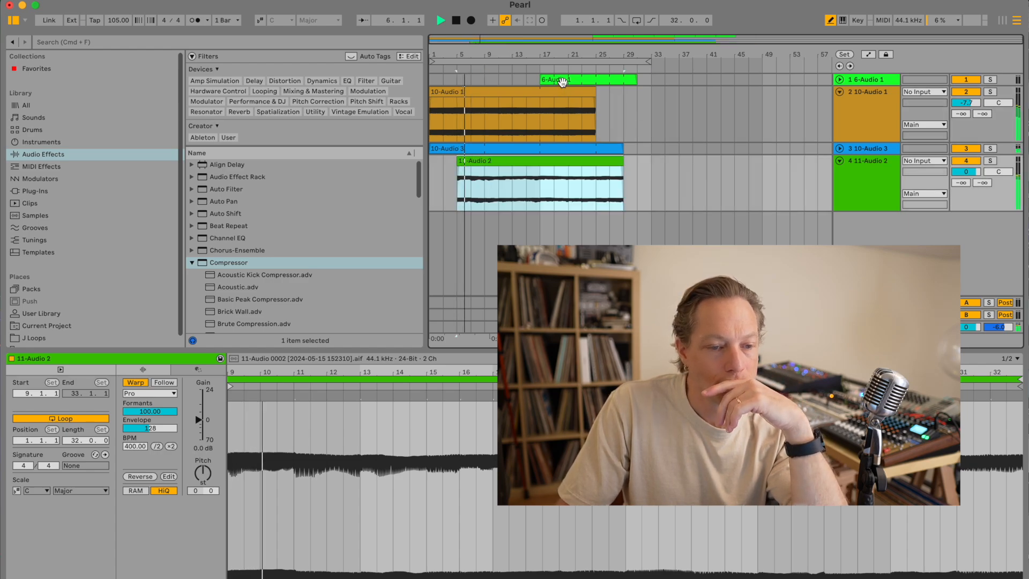
drag(562, 82, 505, 81)
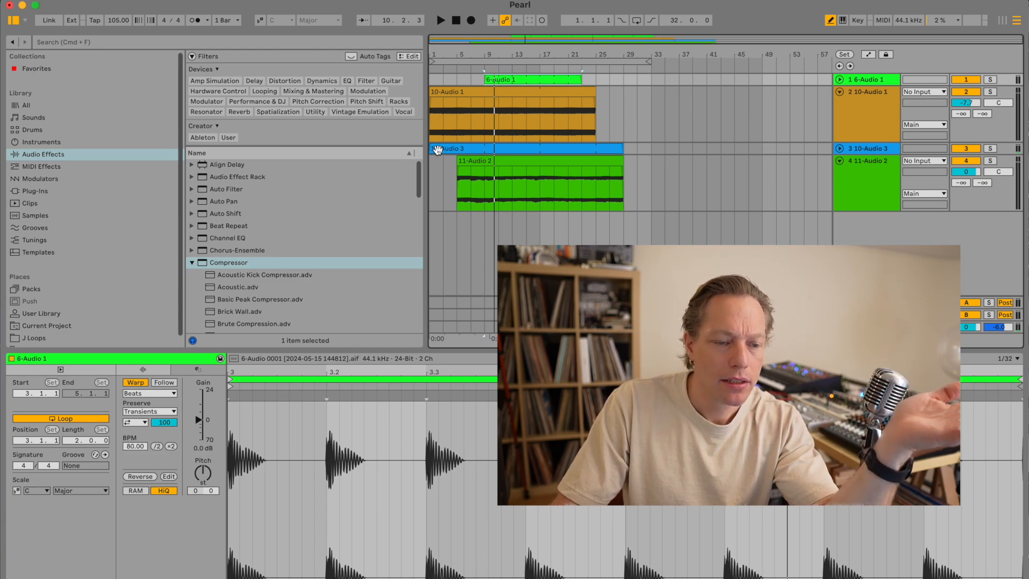
drag(438, 150, 444, 150)
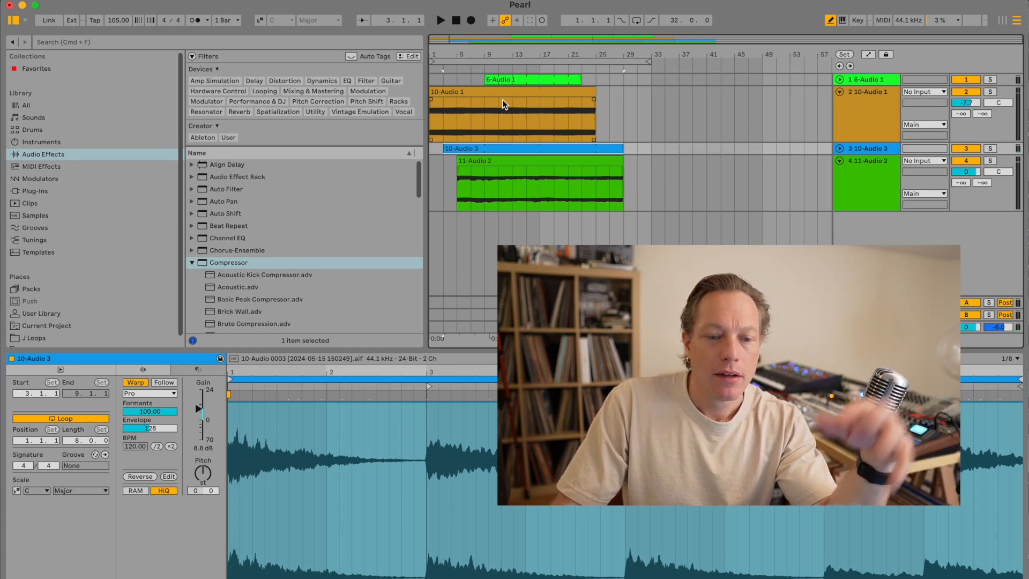
click(456, 19)
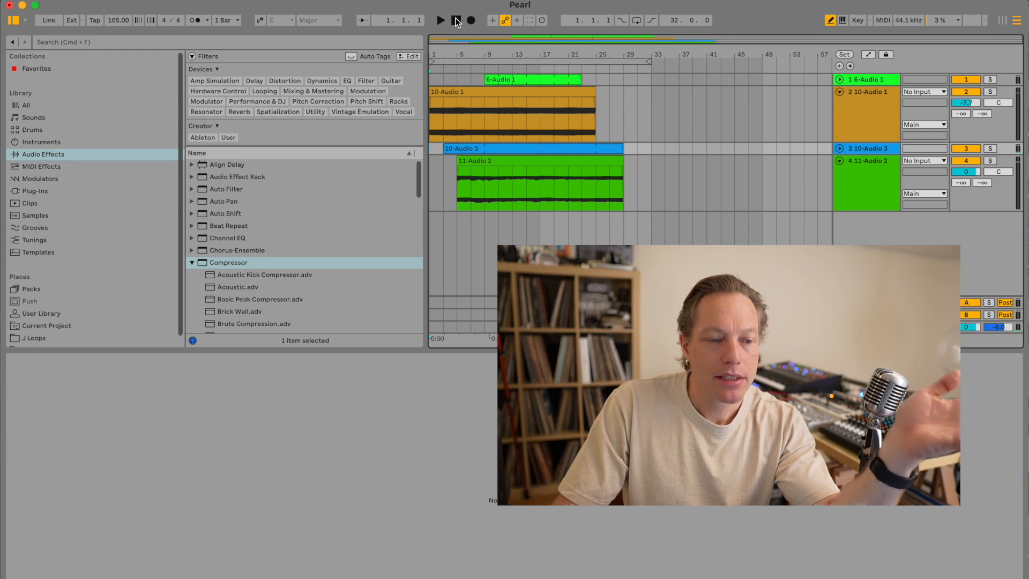
- Add the Auto Filter audio effect to the 10-Audio 1 track
click(865, 94)
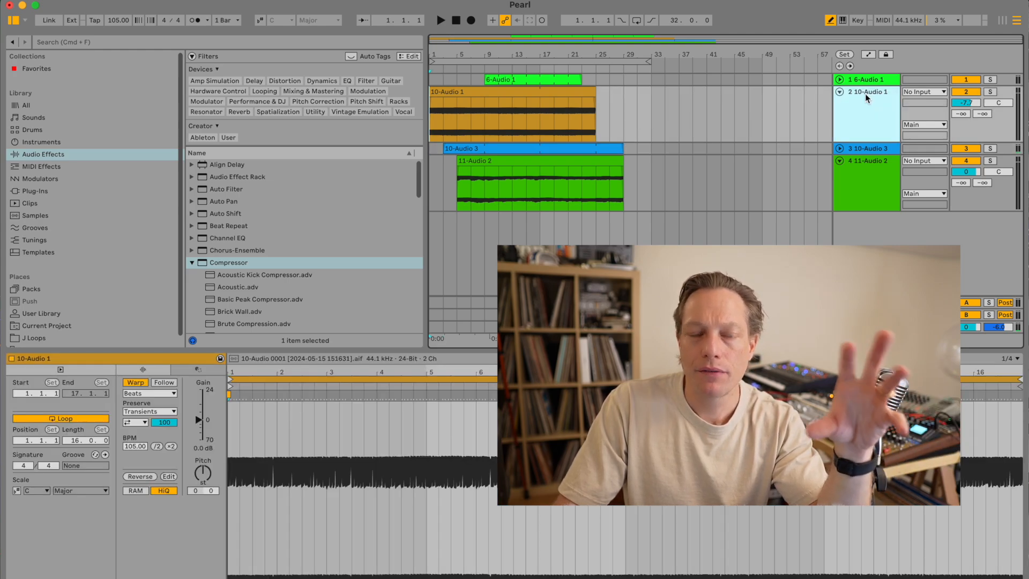
click(191, 263)
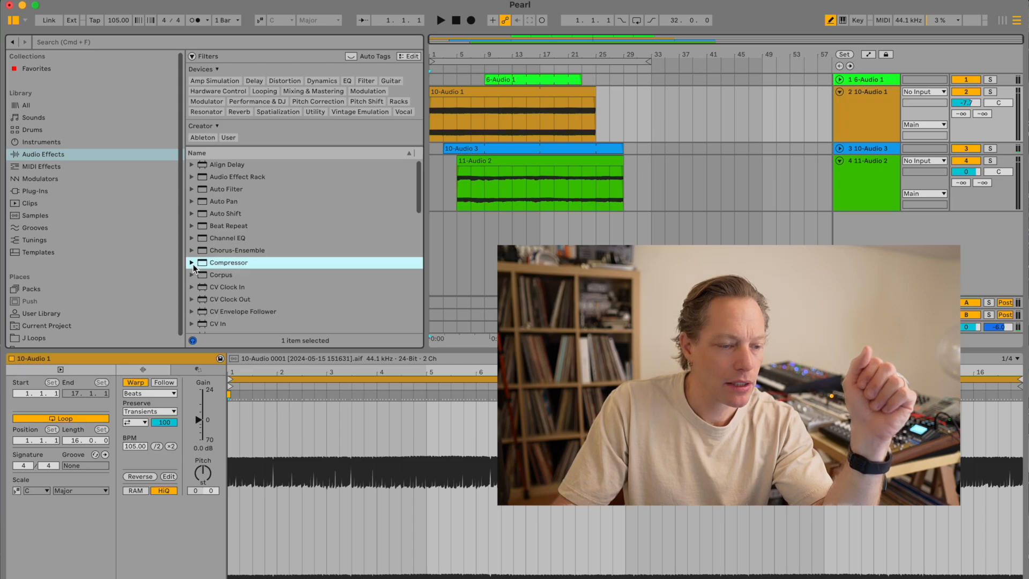
double_click(228, 191)
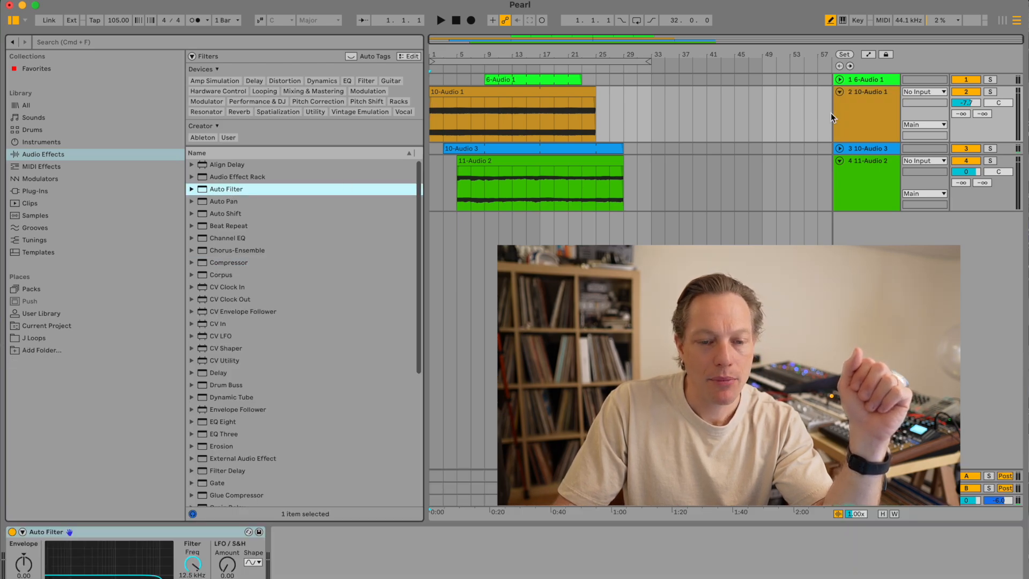
click(886, 93)
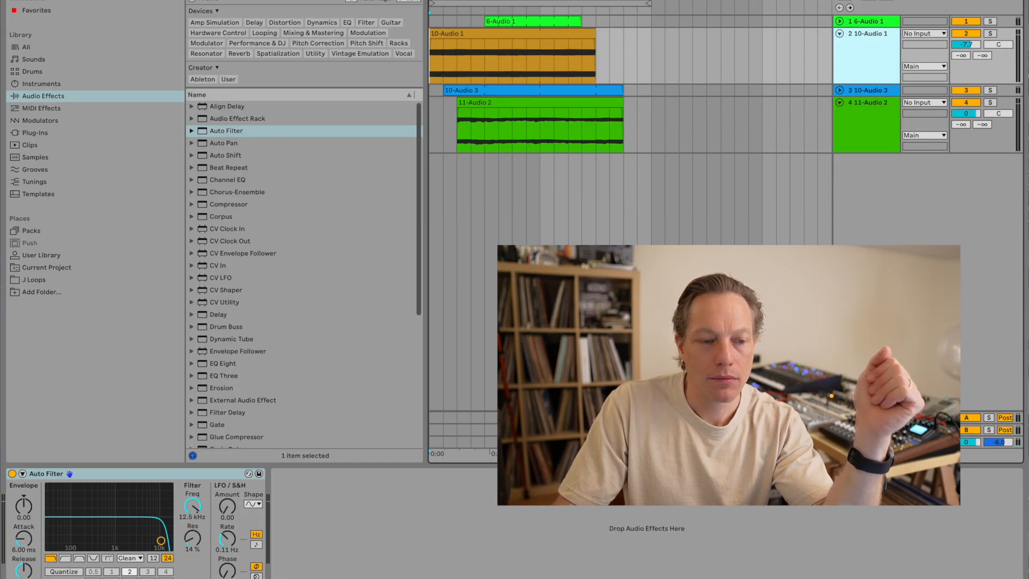
- Play the arrangement and sweep the Auto Filter on 10-Audio 1, ending at 415 Hz with 61% resonance
key(space)
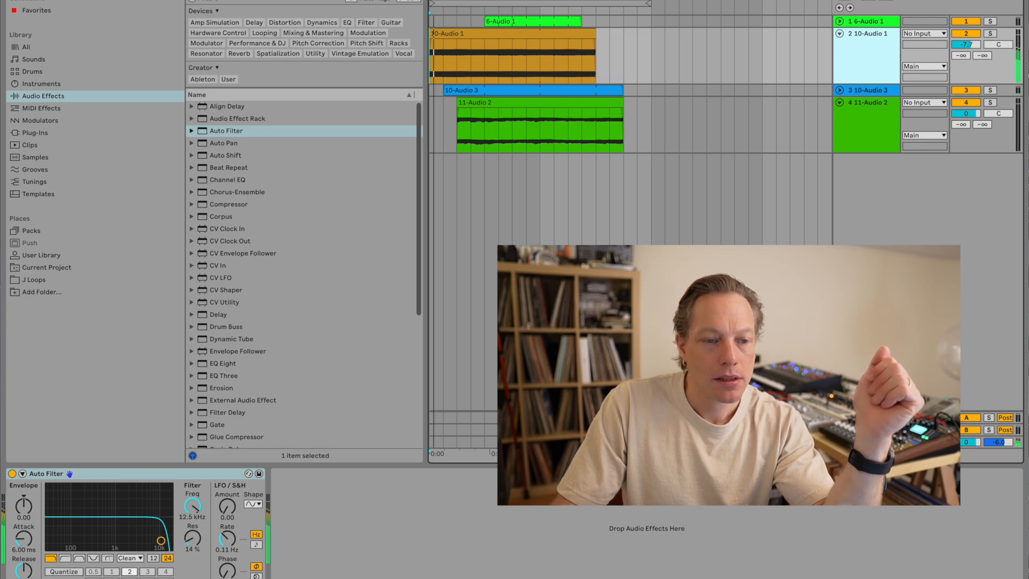
drag(161, 540, 99, 527)
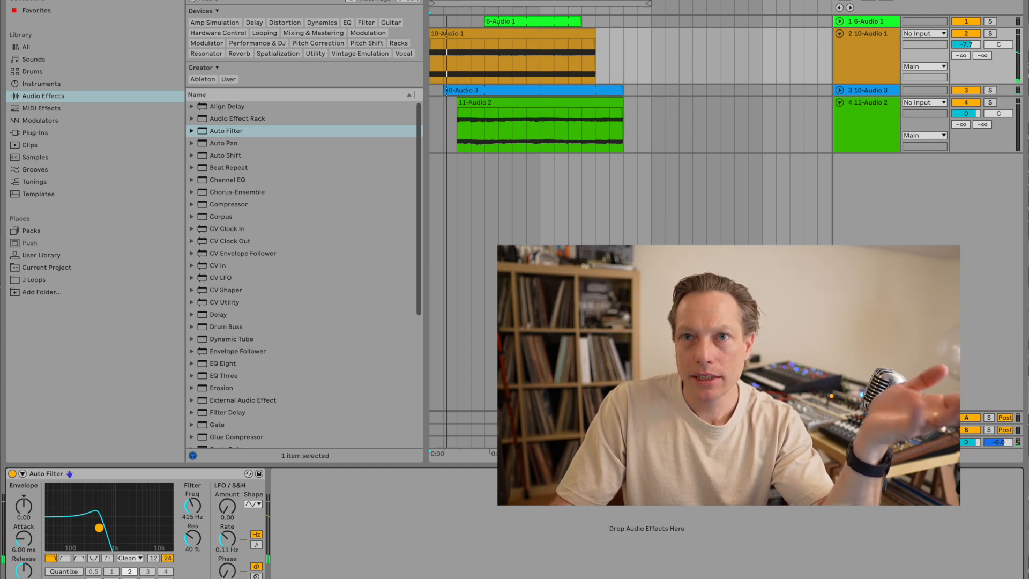
drag(99, 528, 88, 526)
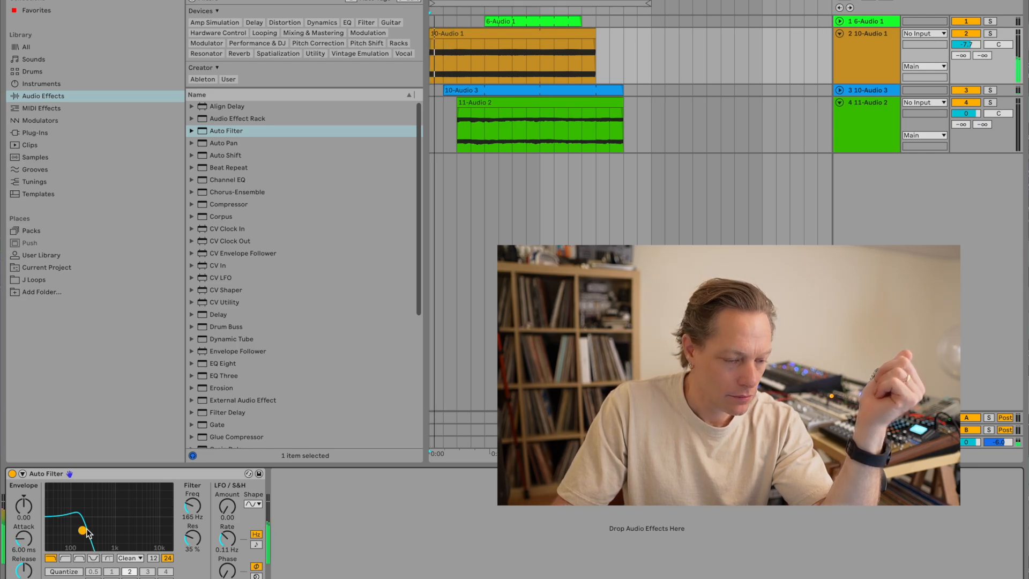
mouse_move(82, 530)
mouse_down()
mouse_move(150, 514)
mouse_move(99, 517)
mouse_up()
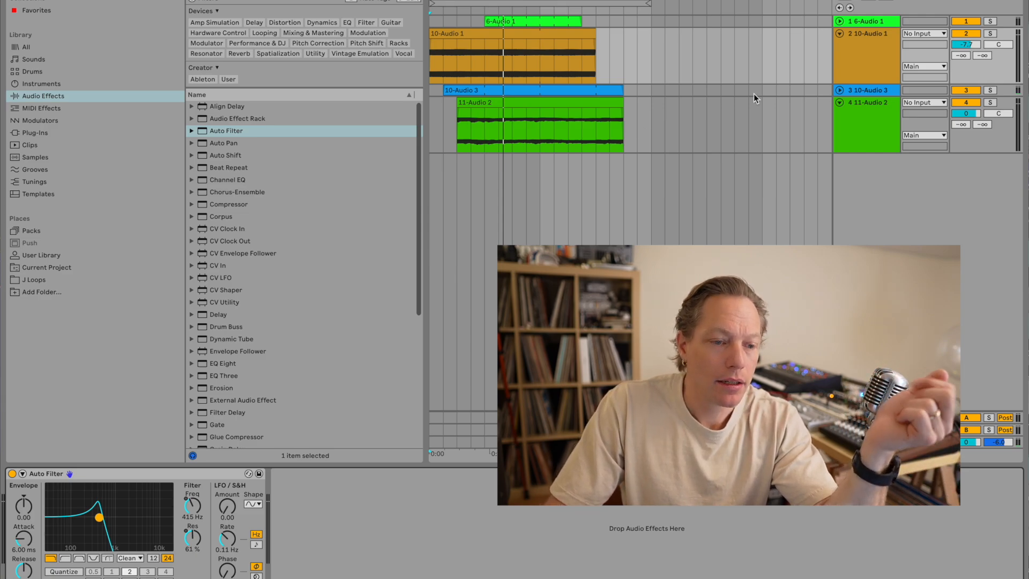
- Unfold the 10-Audio 3 track and extend its clip's start back to bar 1
click(871, 90)
click(839, 90)
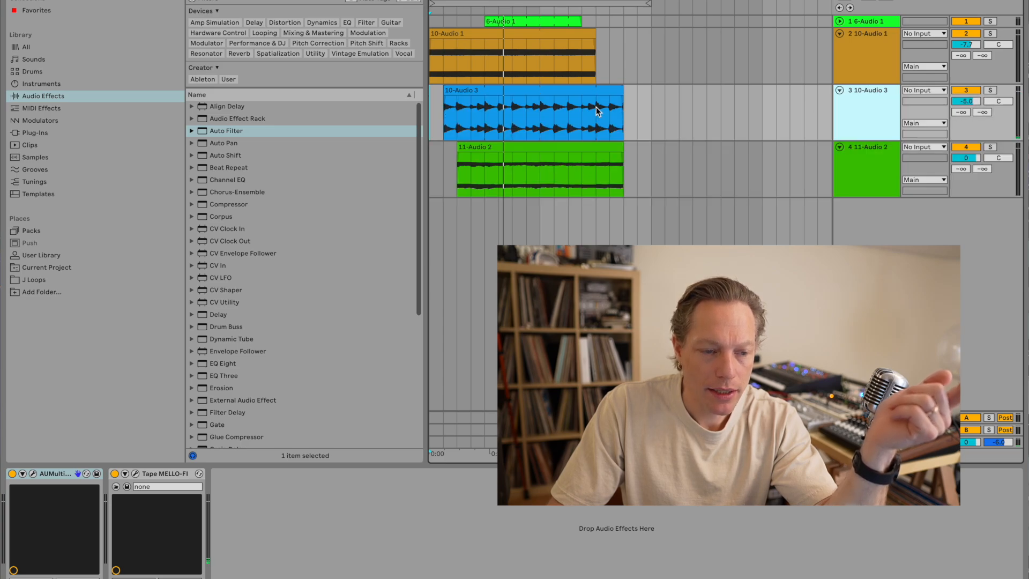
drag(445, 90, 430, 90)
- Open Tape MELLO-FI on the 10-Audio 3 track, raise its Drive and Wow, and audition the arrangement from the start
click(883, 110)
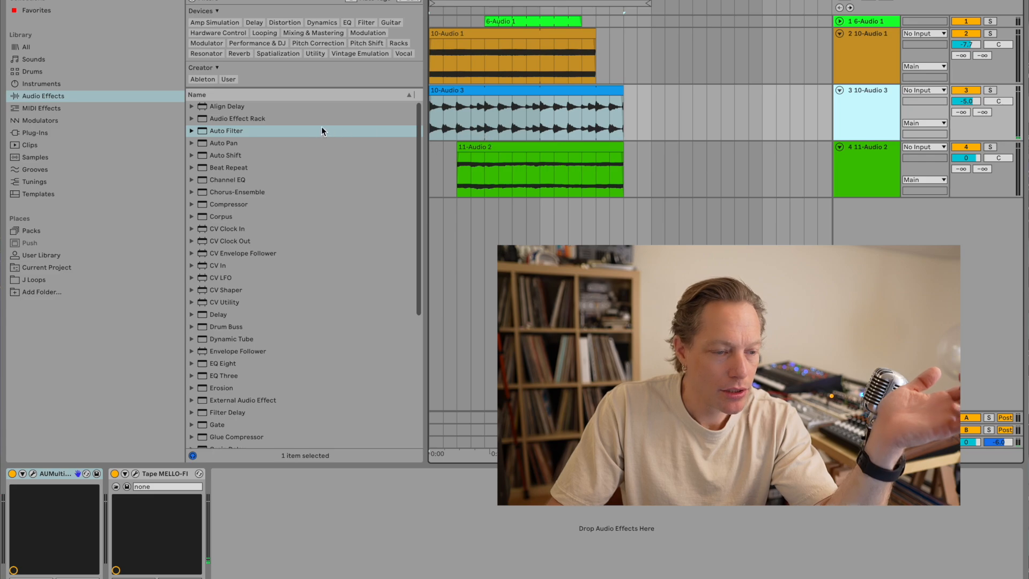
click(250, 135)
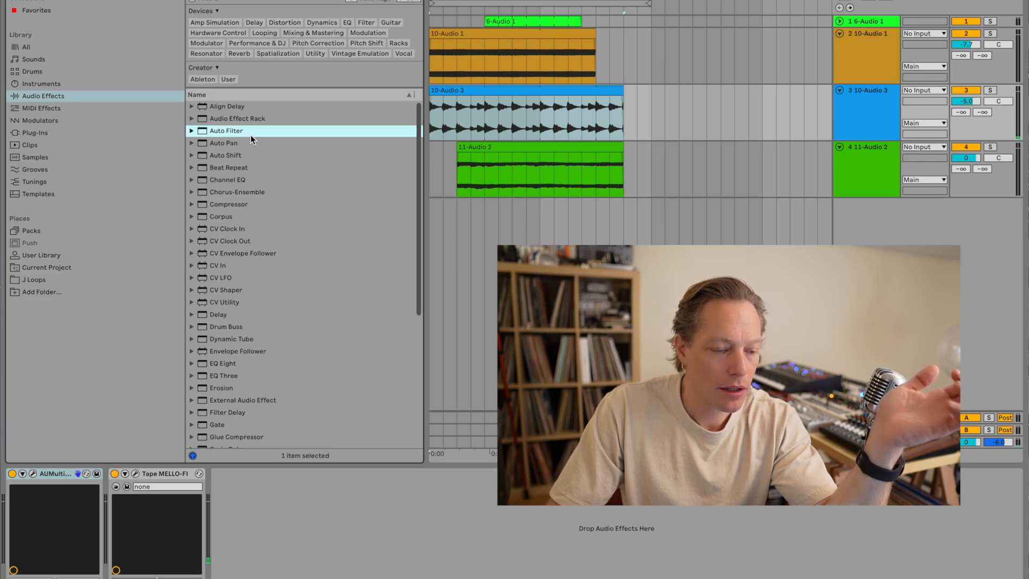
click(136, 473)
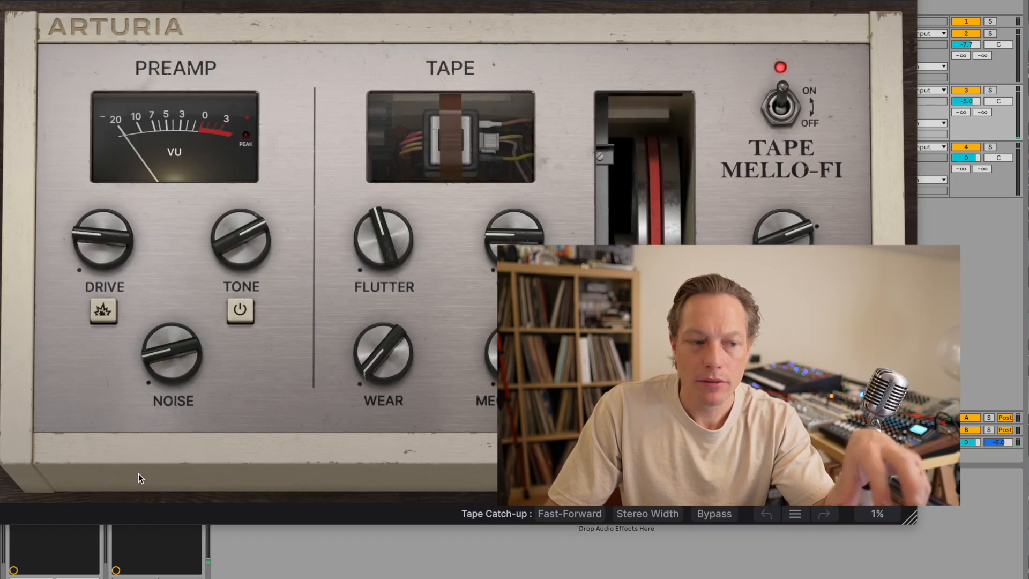
drag(102, 245, 97, 251)
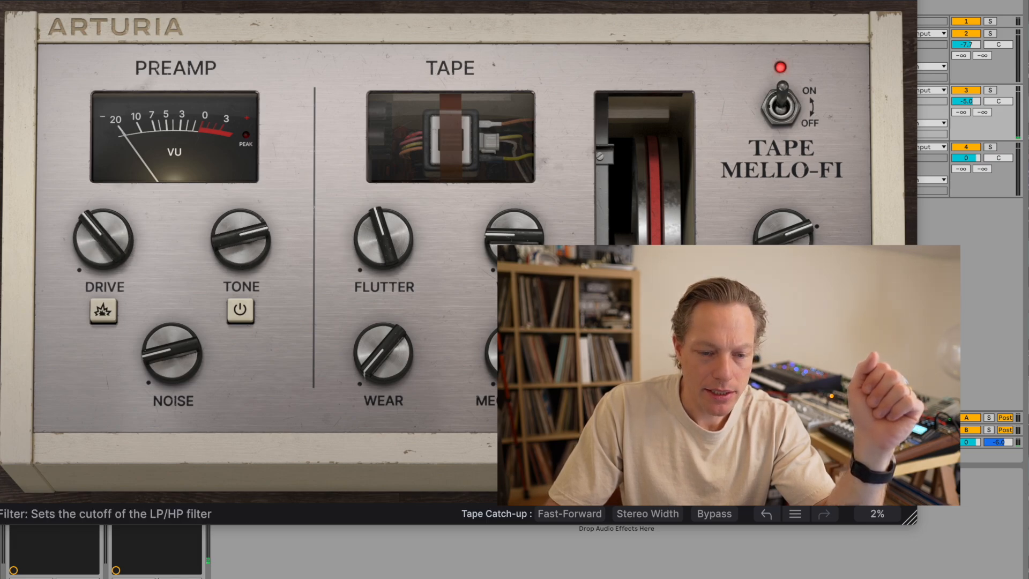
drag(514, 257, 513, 249)
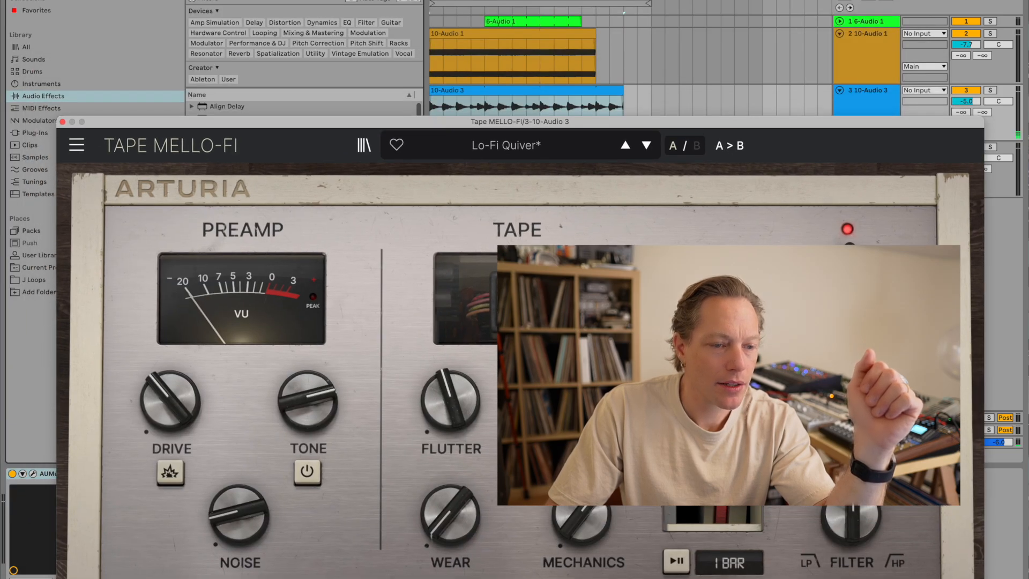
click(452, 62)
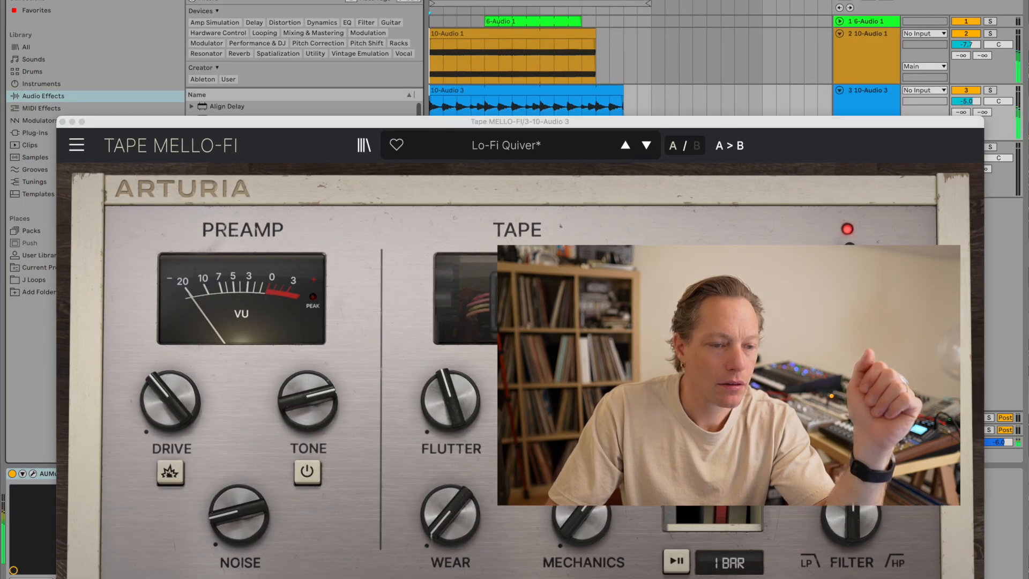
key(space)
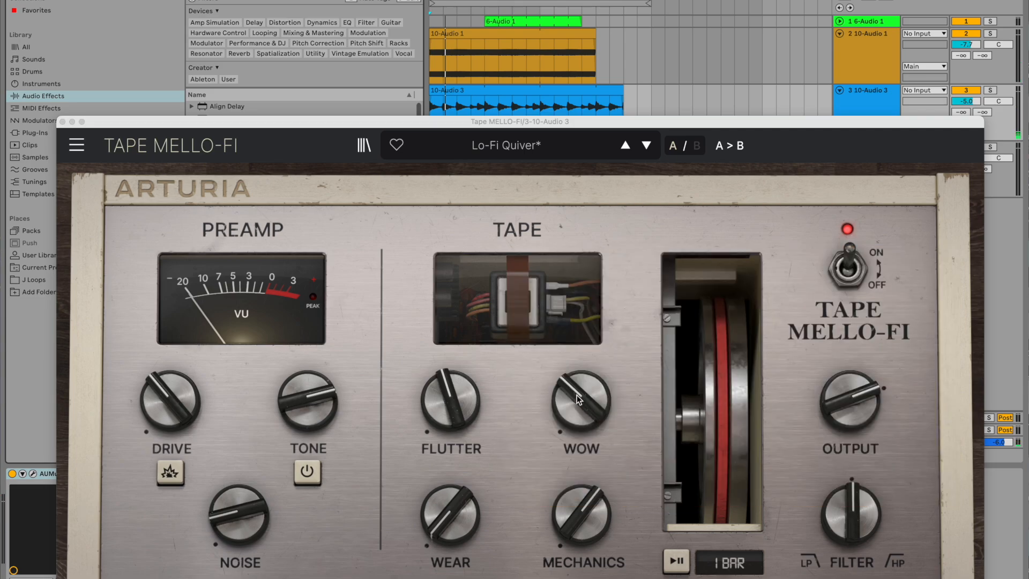
- Lower Wow and Drive in Tape MELLO-FI on 10-Audio 3 as starting values and start playback
drag(576, 395, 442, 420)
drag(170, 402, 170, 447)
key(space)
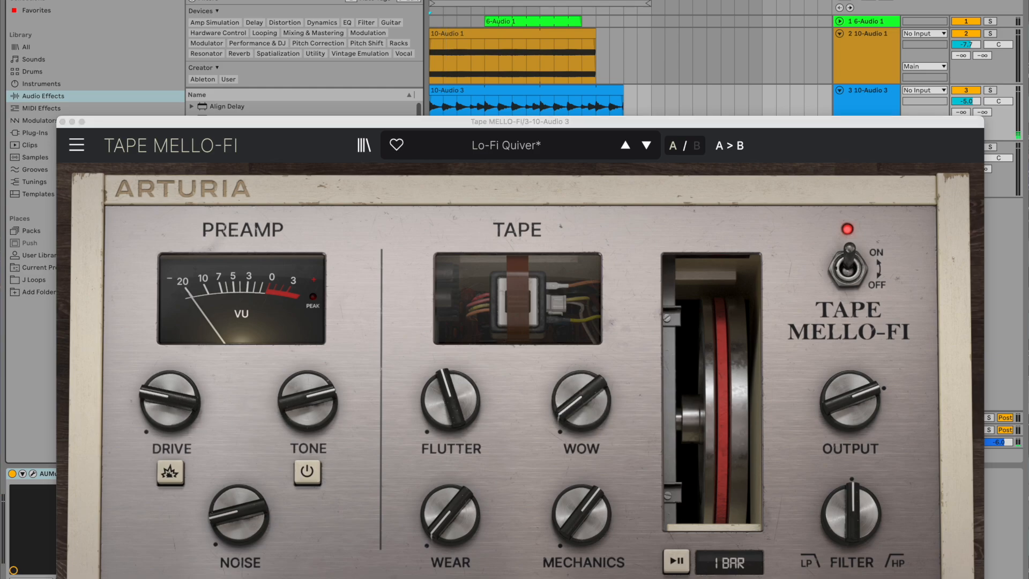
- Modulate Tape MELLO-FI during playback, ending at Wow 32.4%, Drive 27.6% and Wear 16.8%, and close the plug-in window
drag(573, 421, 573, 400)
drag(174, 416, 174, 410)
drag(590, 422, 589, 404)
drag(456, 517, 456, 493)
drag(581, 402, 582, 382)
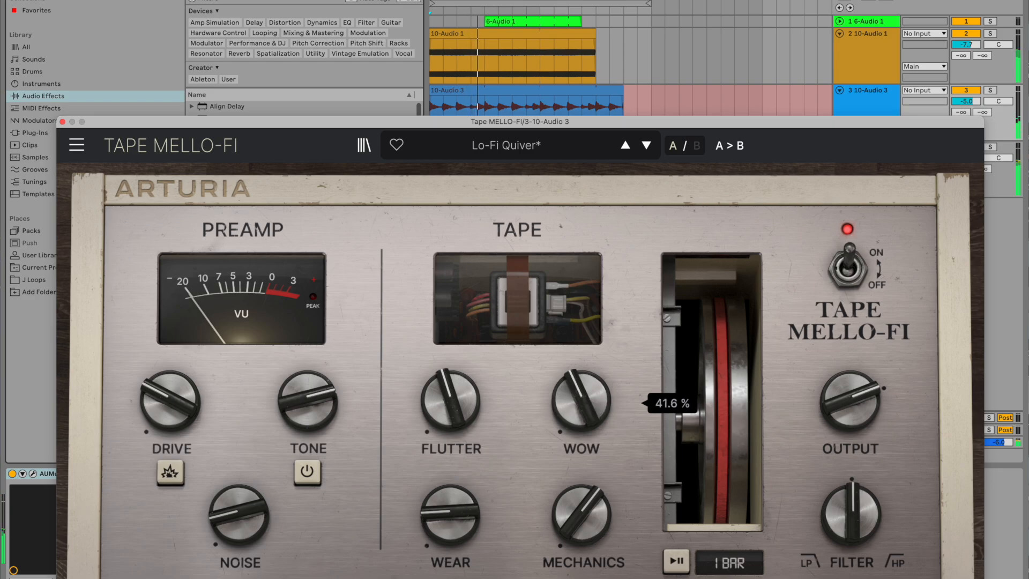
mouse_move(582, 400)
mouse_down()
mouse_move(582, 388)
mouse_move(581, 411)
mouse_up()
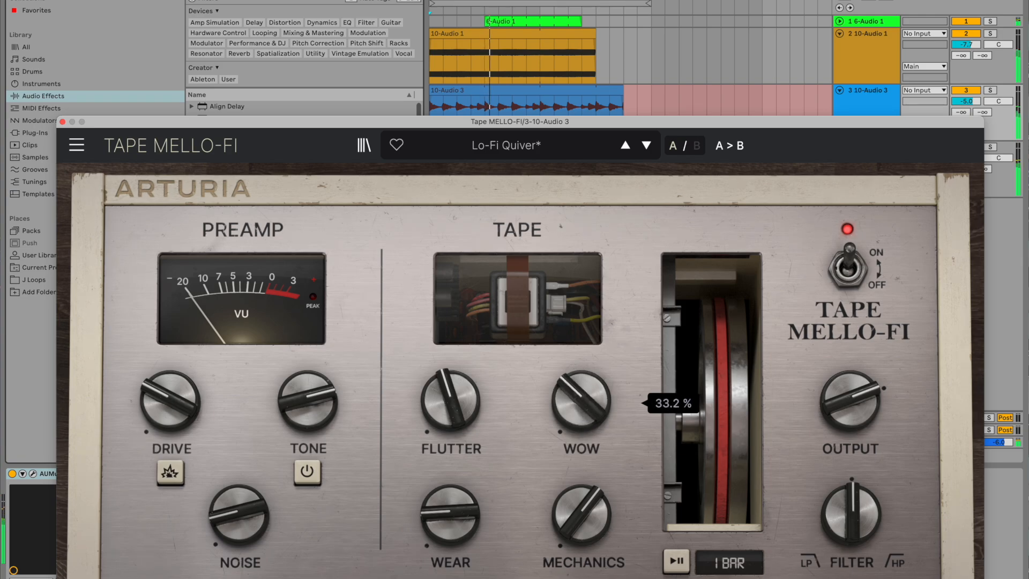
drag(581, 413, 577, 414)
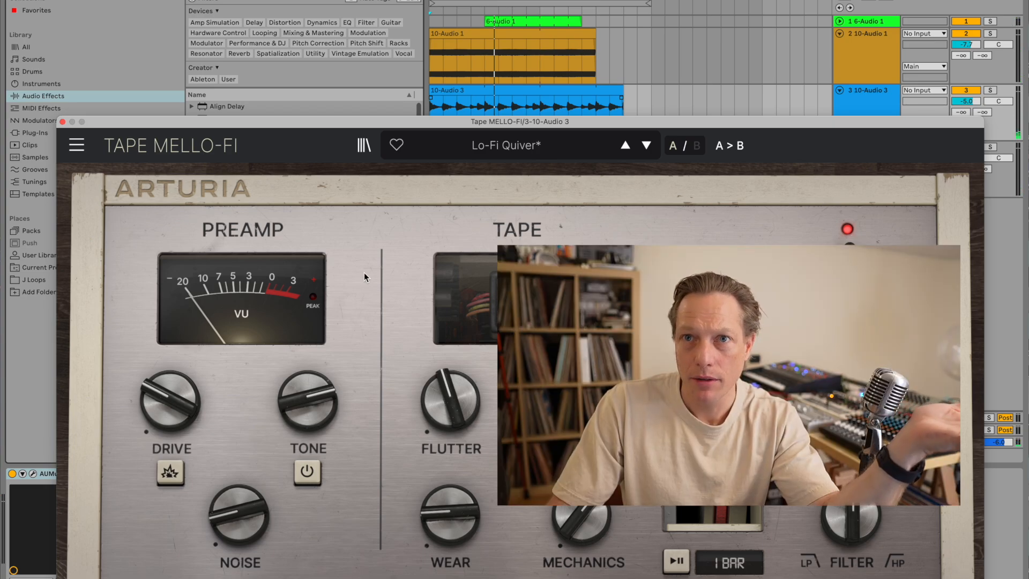
click(62, 123)
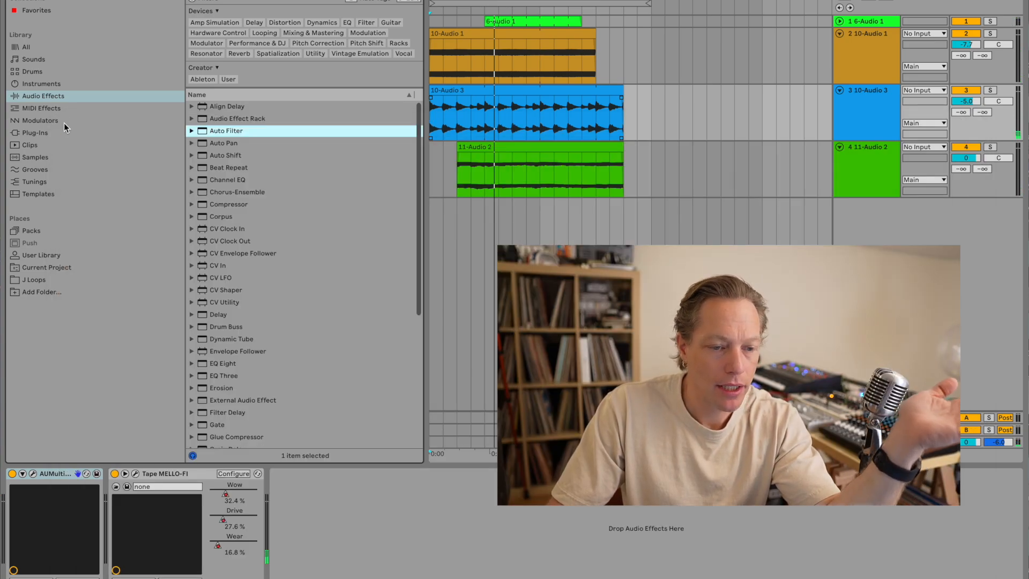
- Add Auto Filter to the 11-Audio 2 track and sweep it down during playback, ending at 243 Hz with 35% resonance
click(865, 173)
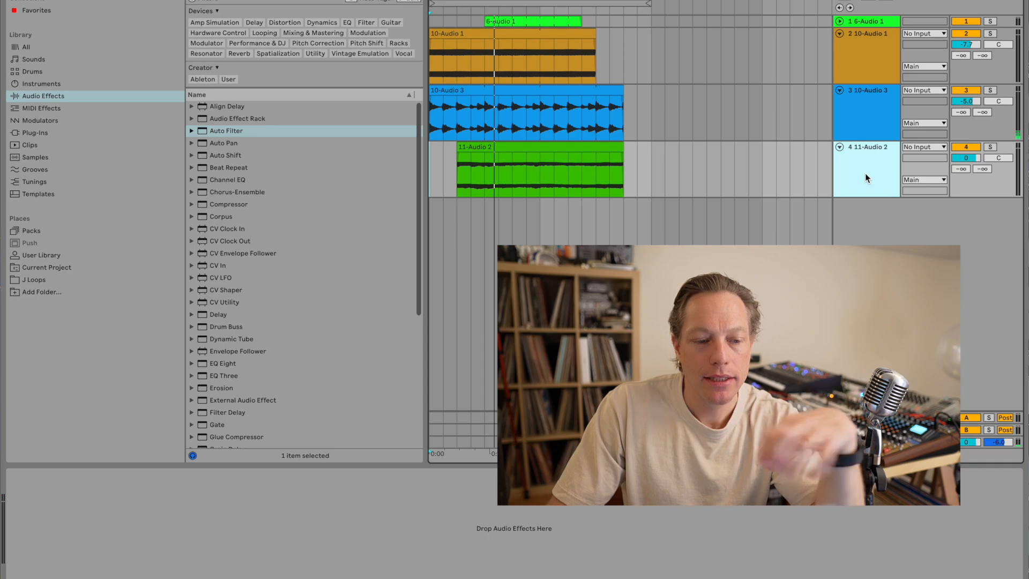
click(466, 162)
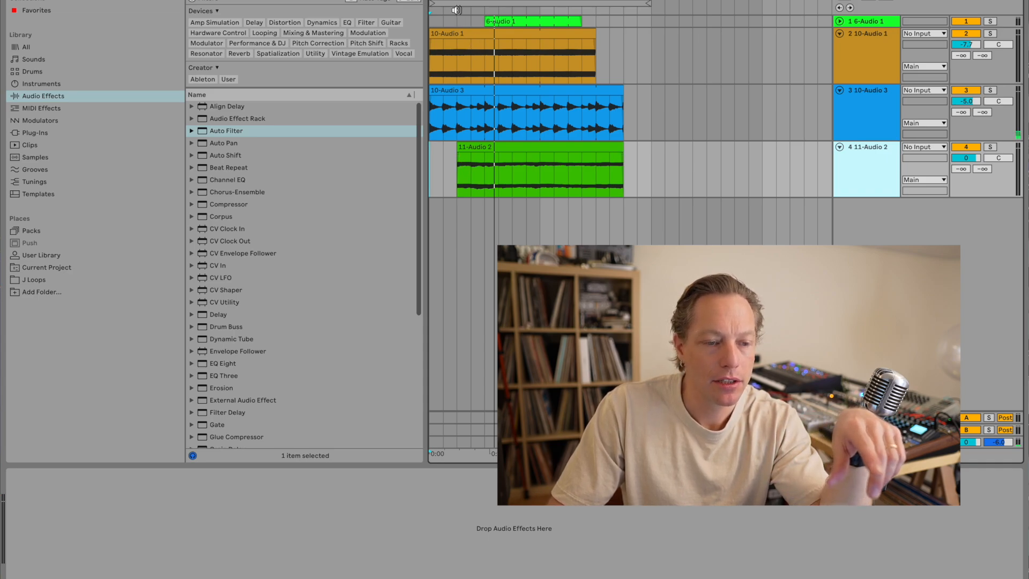
click(224, 130)
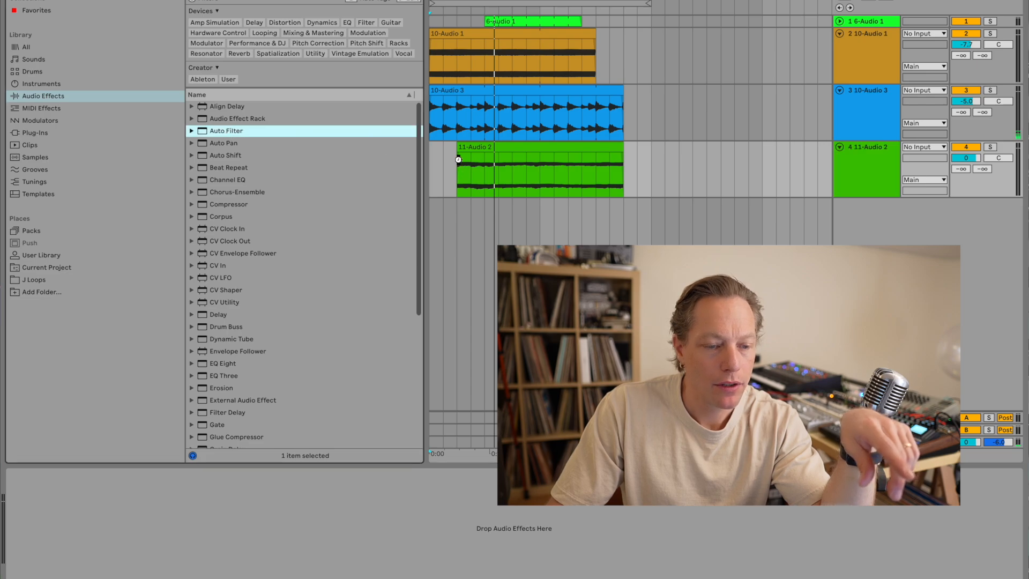
key(Return)
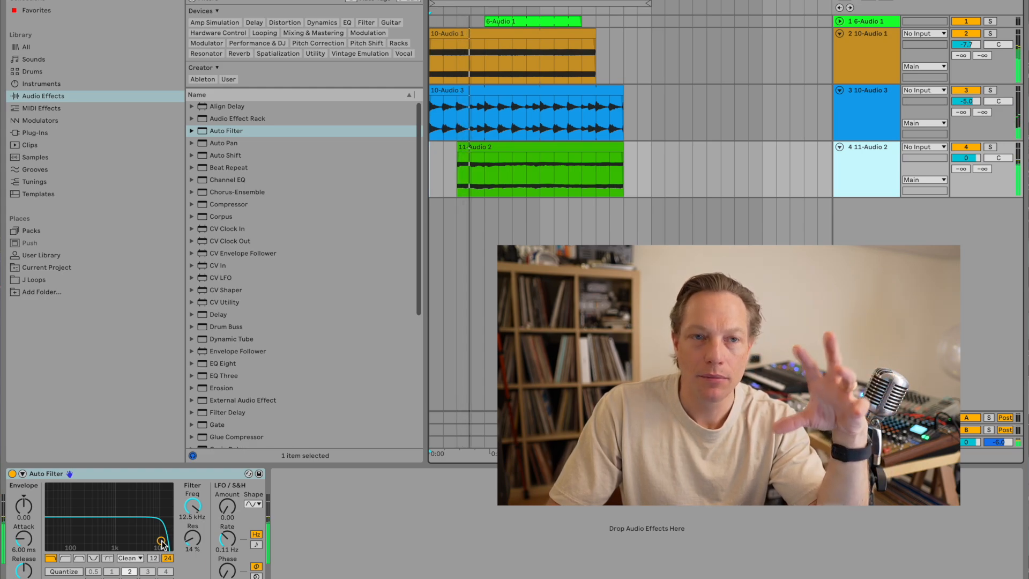
drag(163, 544, 114, 533)
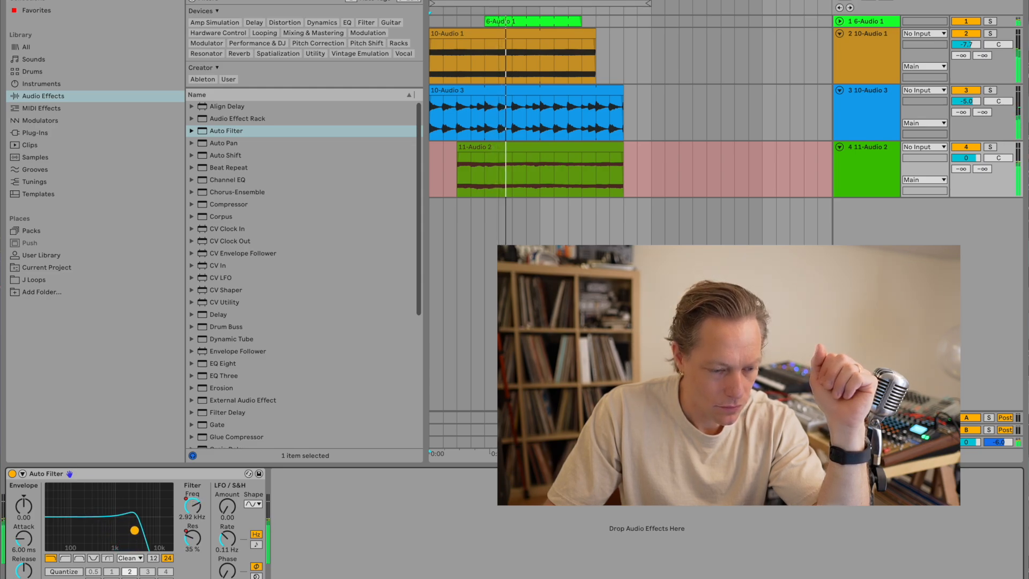
drag(145, 523, 90, 531)
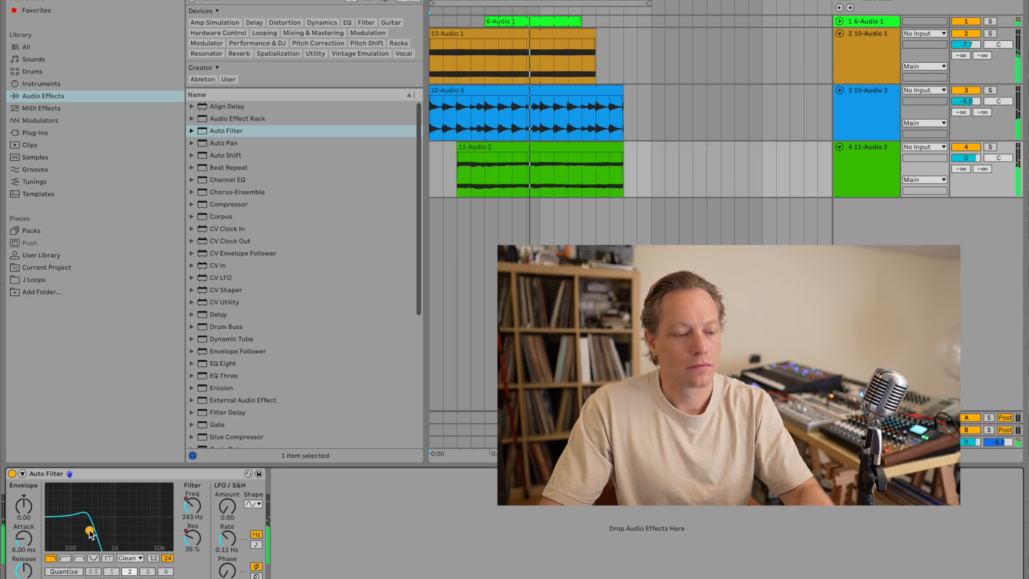